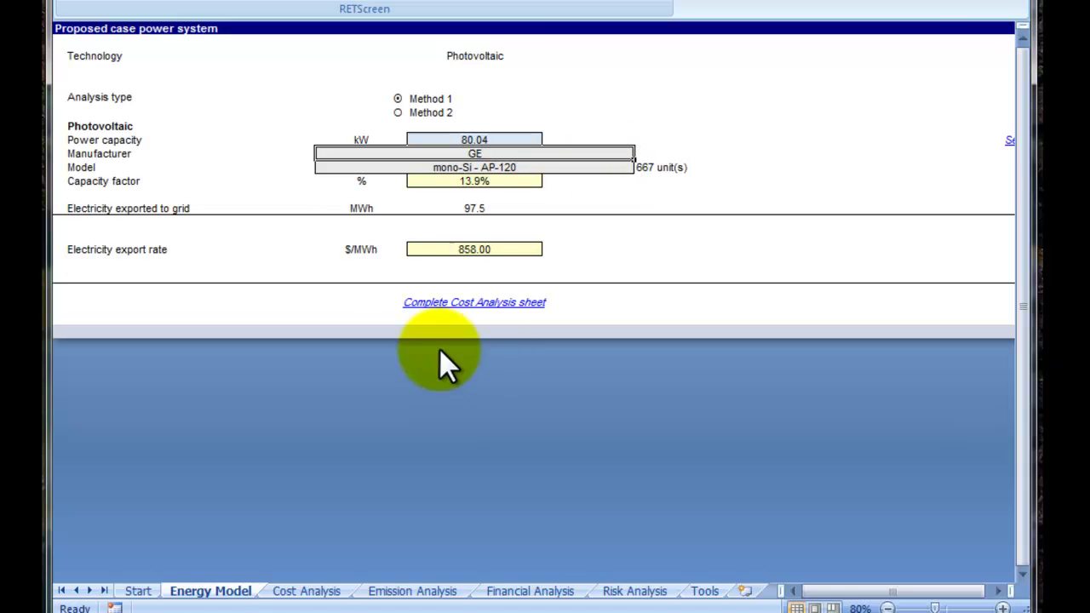
Go back to the Start sheet showing the 80 kW photovoltaic project with Toronto climate data.
{"action": "left_click", "coordinate": [137, 591]}
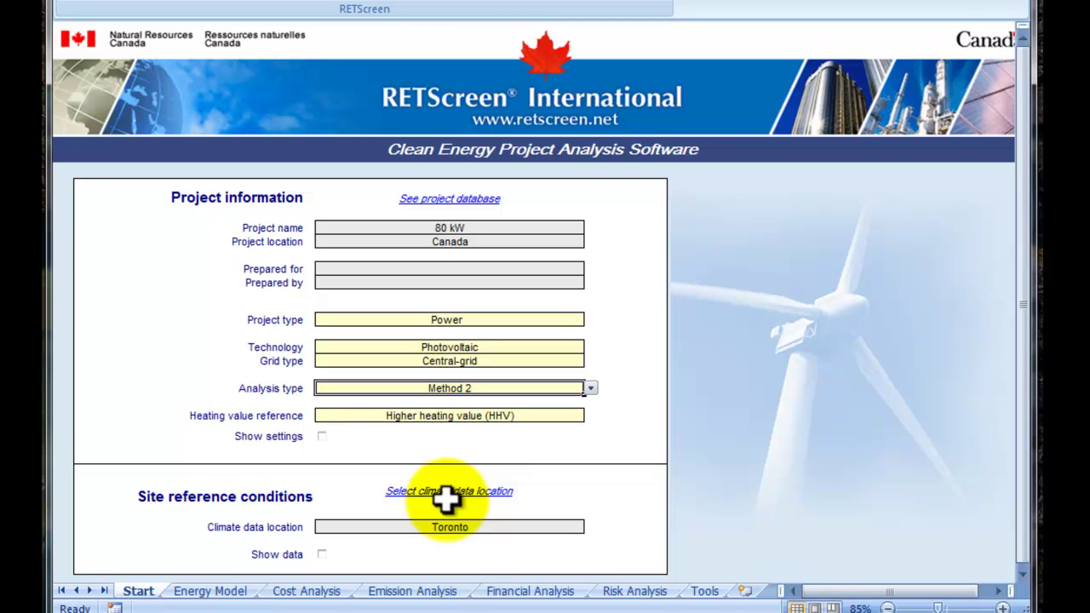
Change the Project name to 'Toronto 80 kW' by adding 'Toronto' before '80 kW'.
{"action": "left_click", "coordinate": [426, 225]}
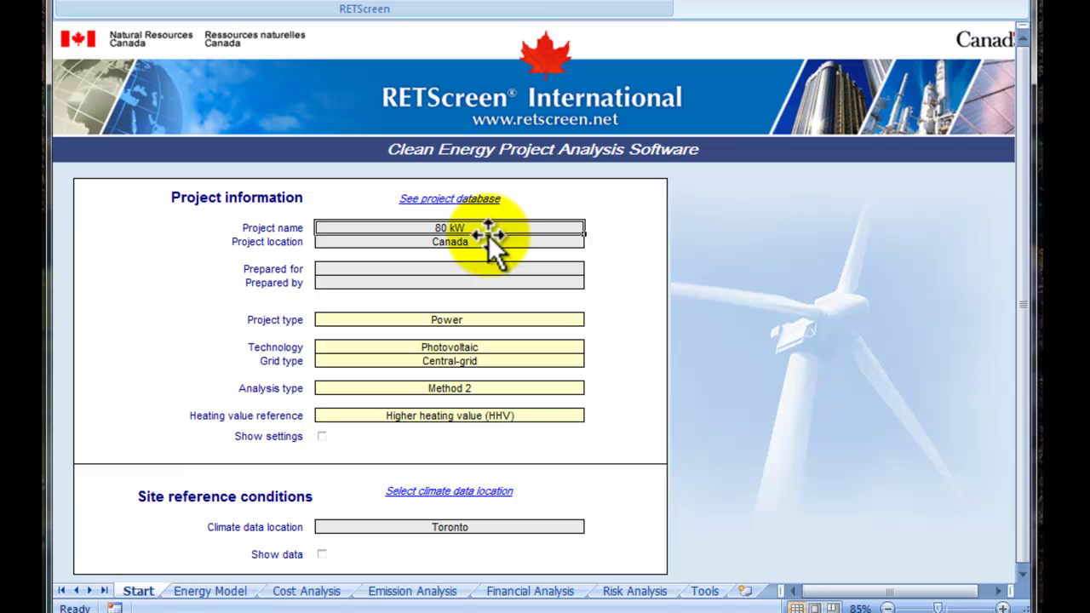
{"action": "double_click", "coordinate": [426, 228]}
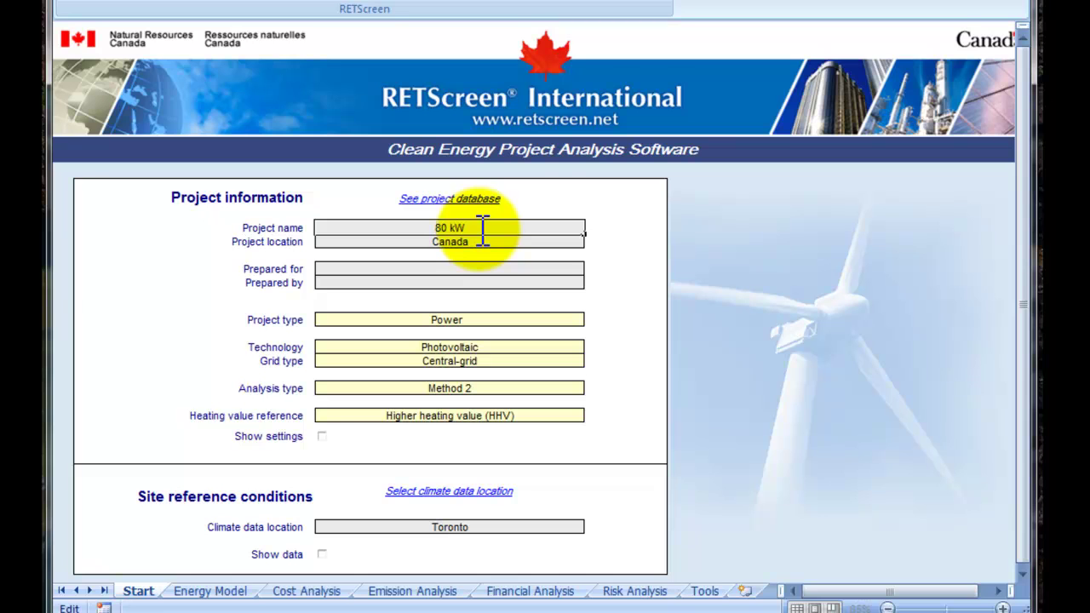
{"action": "type", "text": "Toronto"}
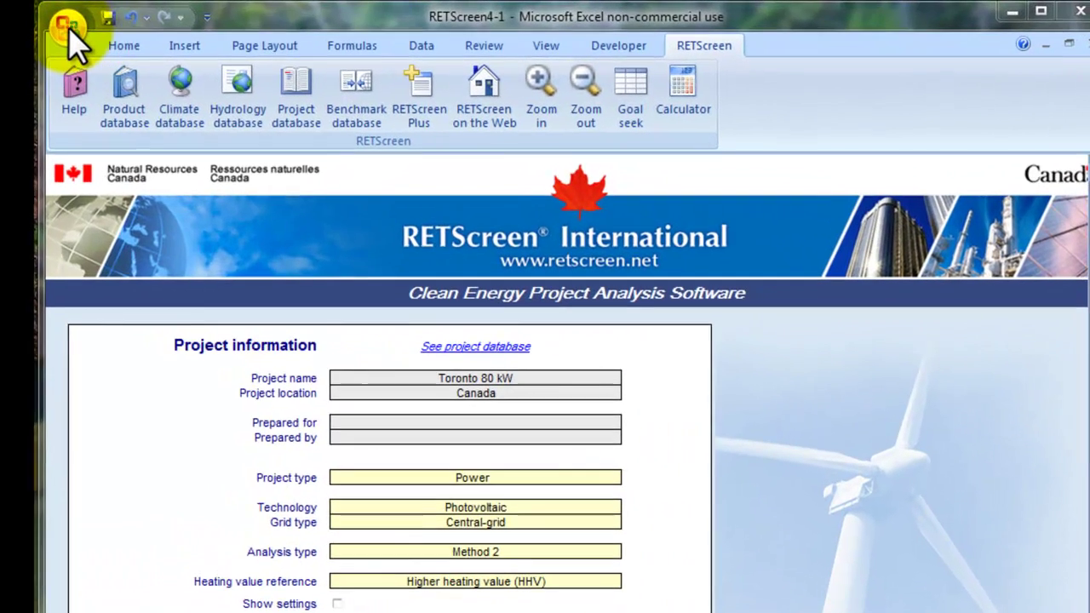
Start saving from the Office menu so the RETScreen save-type dialog appears with RETScreen (*.ret) selected.
{"action": "left_click", "coordinate": [162, 19]}
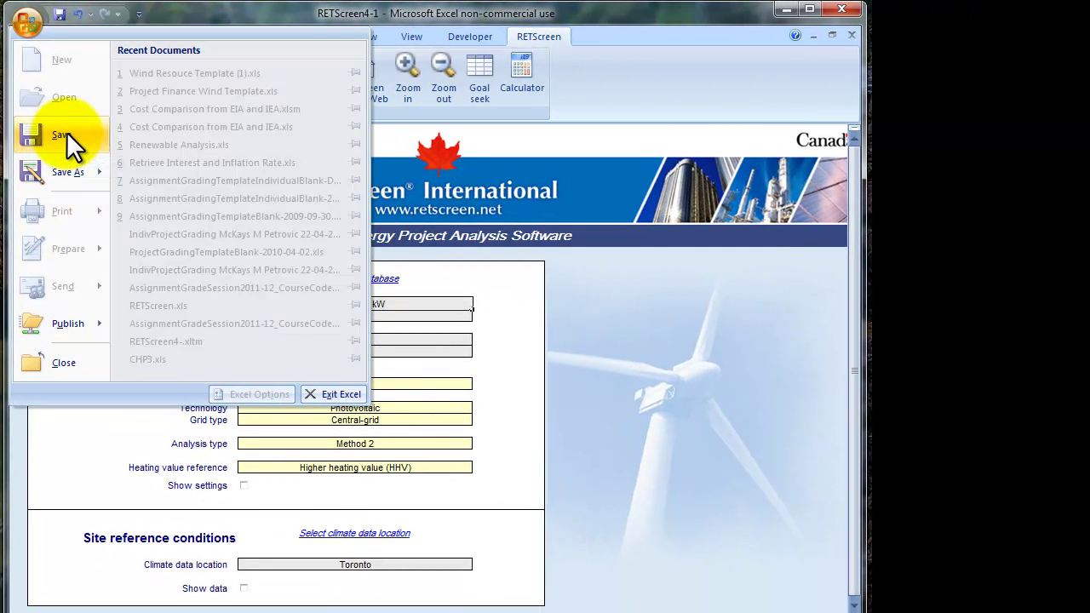
{"action": "left_click", "coordinate": [67, 133]}
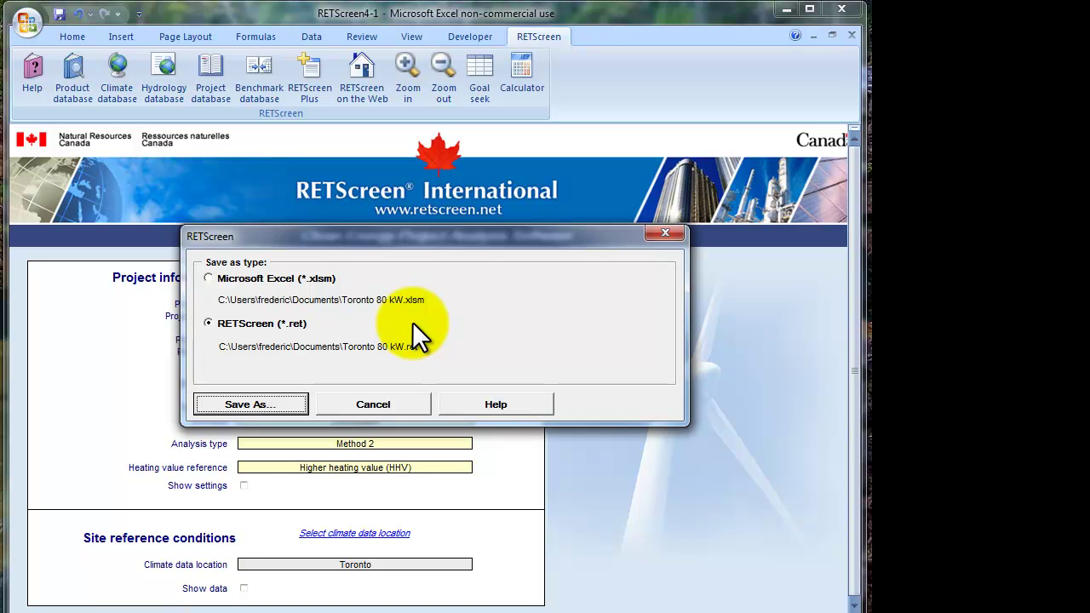
{"action": "left_click_drag", "start_coordinate": [432, 250], "coordinate": [405, 363]}
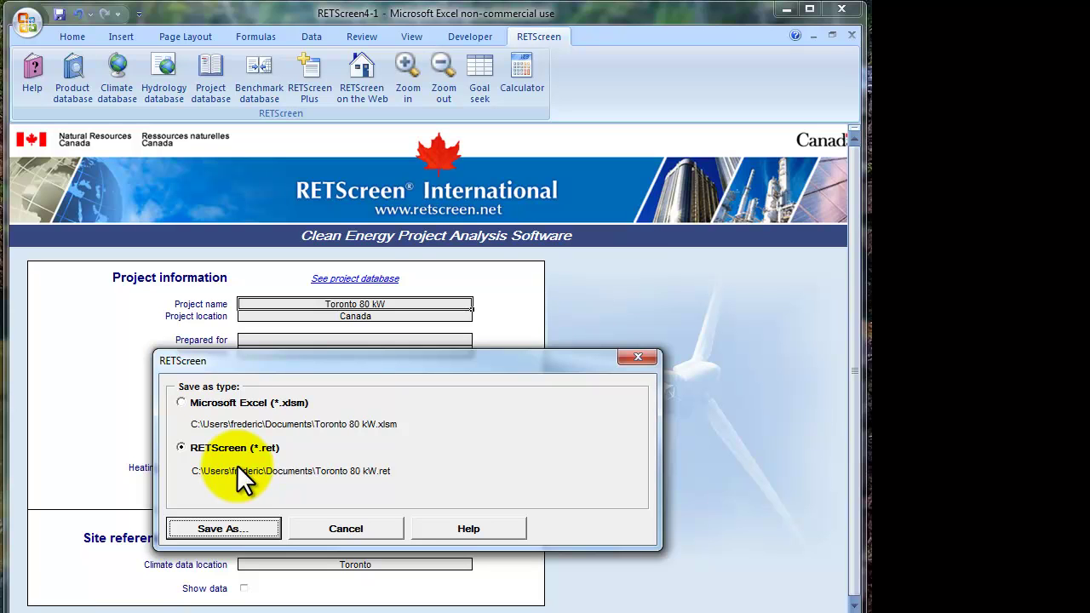
{"action": "key", "text": "Return"}
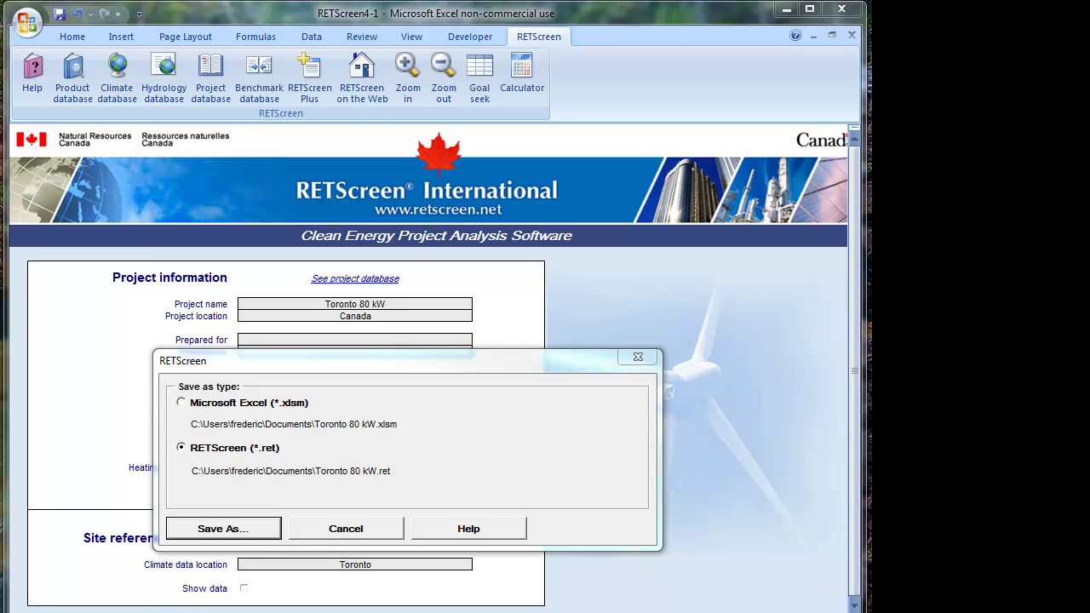
Save the project to the Desktop as 'Toronto 80 kW.ret'.
{"action": "left_click", "coordinate": [218, 527]}
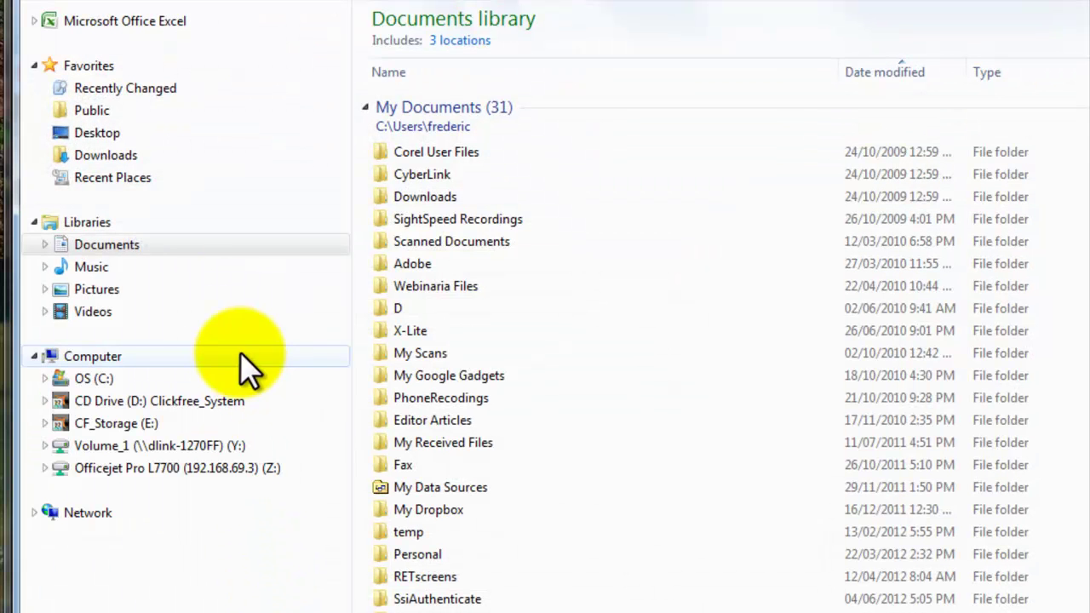
{"action": "left_click", "coordinate": [128, 189]}
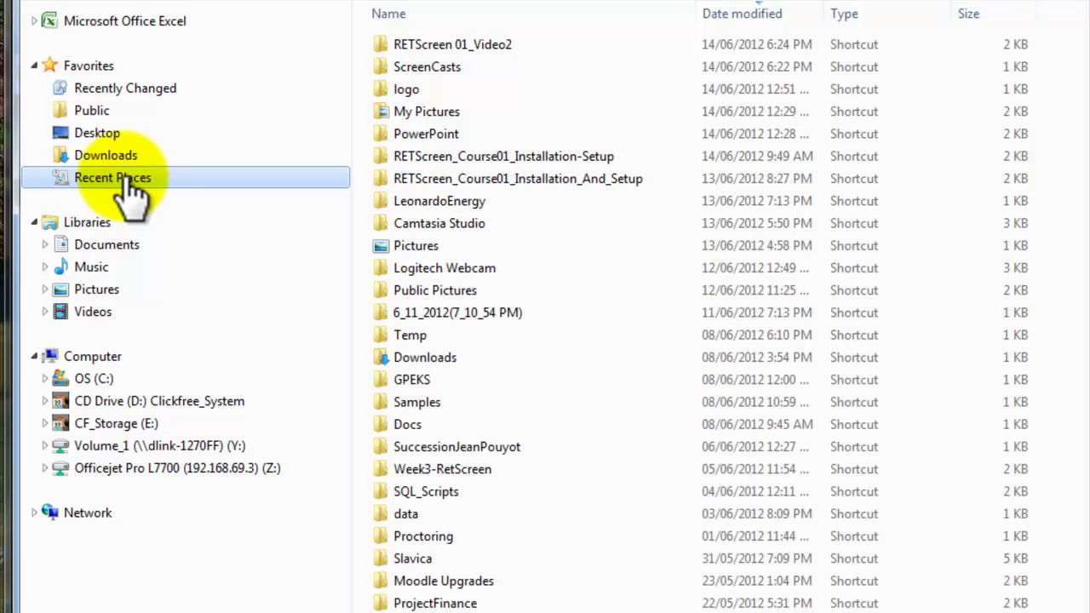
{"action": "left_click", "coordinate": [106, 137]}
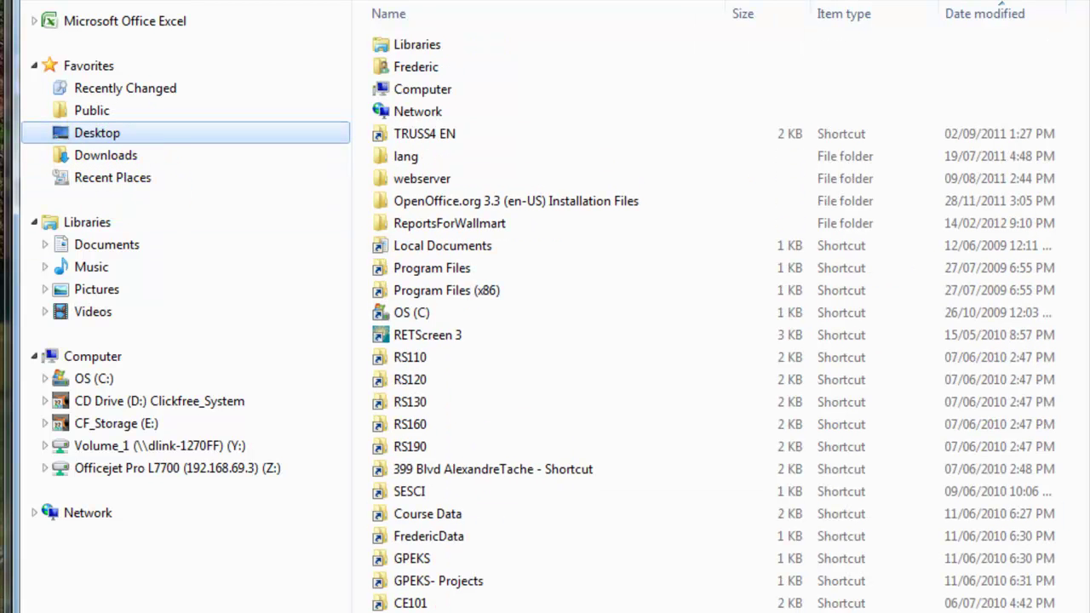
{"action": "scroll", "coordinate": [714, 319], "scroll_direction": "down", "scroll_amount": 1}
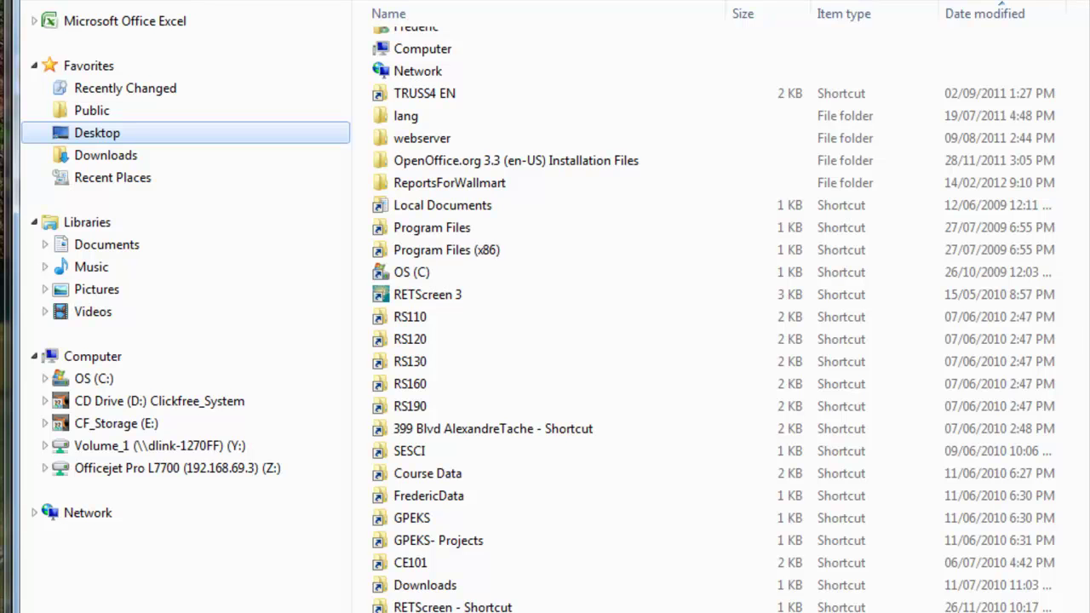
{"action": "left_click_drag", "start_coordinate": [1082, 607], "coordinate": [838, 230]}
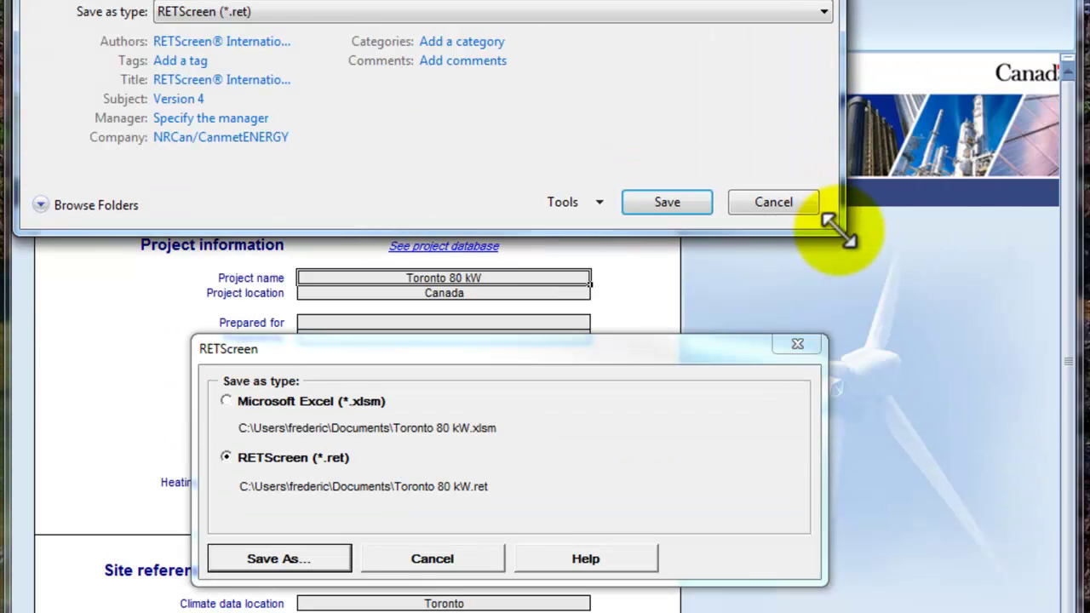
{"action": "left_click_drag", "start_coordinate": [477, 0], "coordinate": [576, 264]}
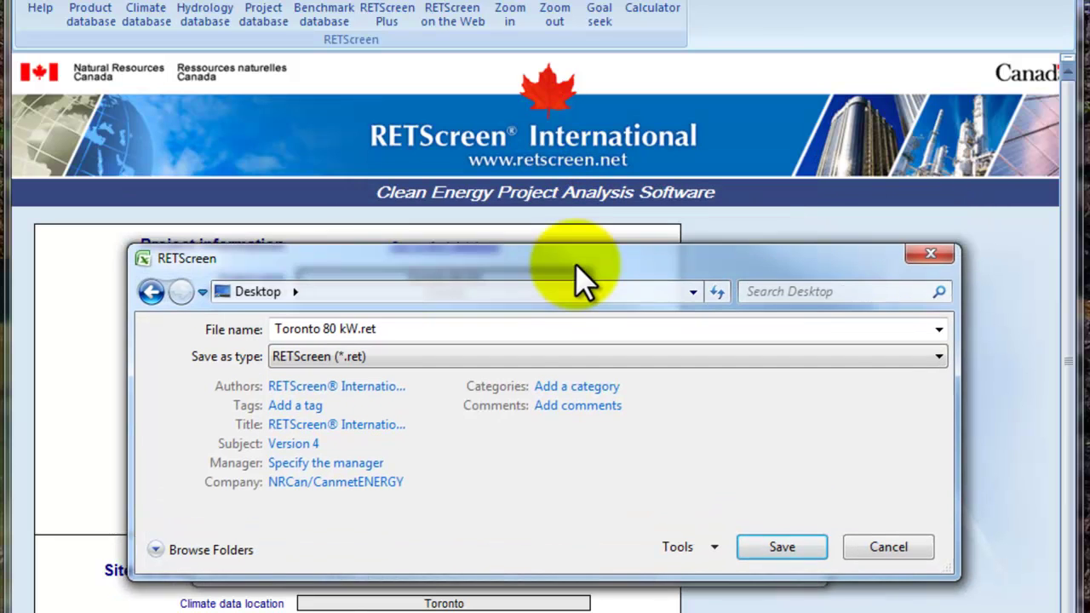
{"action": "left_click", "coordinate": [399, 332]}
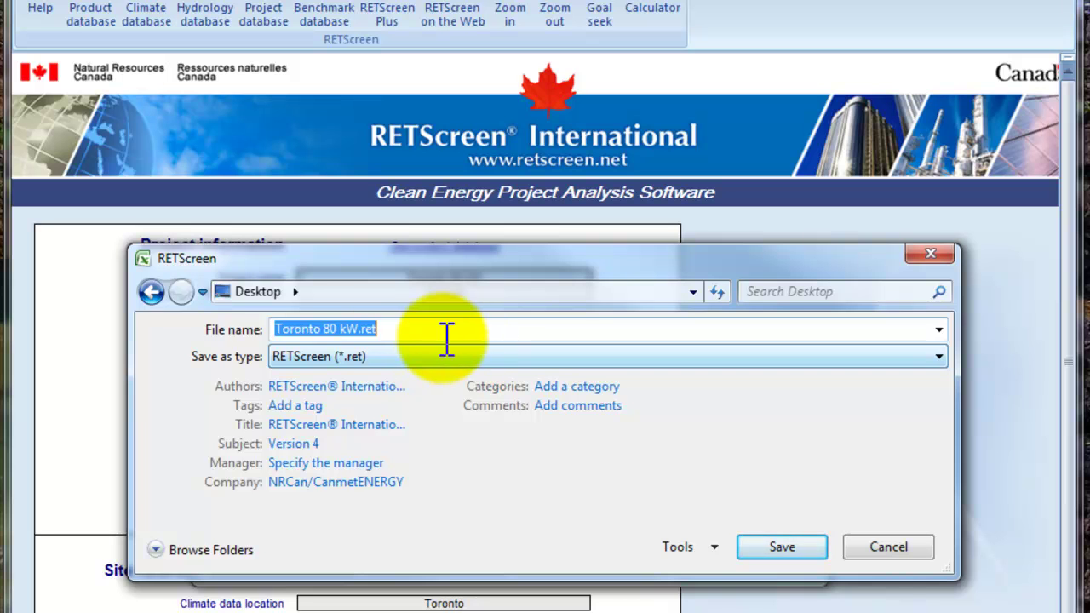
{"action": "left_click", "coordinate": [780, 561]}
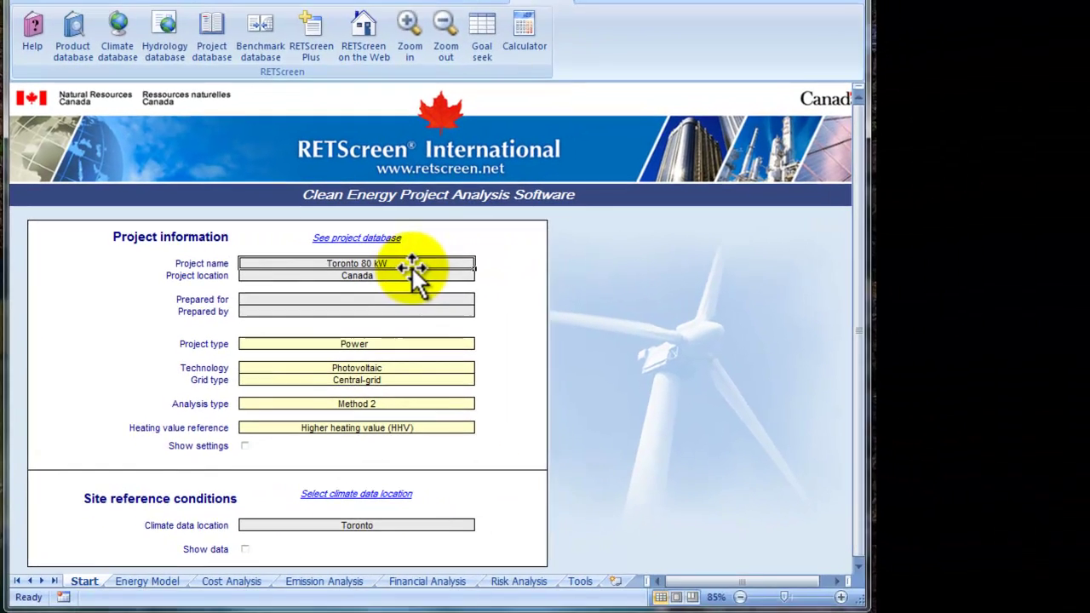
Append 'Scenario 1' to the project name, making it 'Toronto 80 kW Scenario 1'.
{"action": "double_click", "coordinate": [418, 264]}
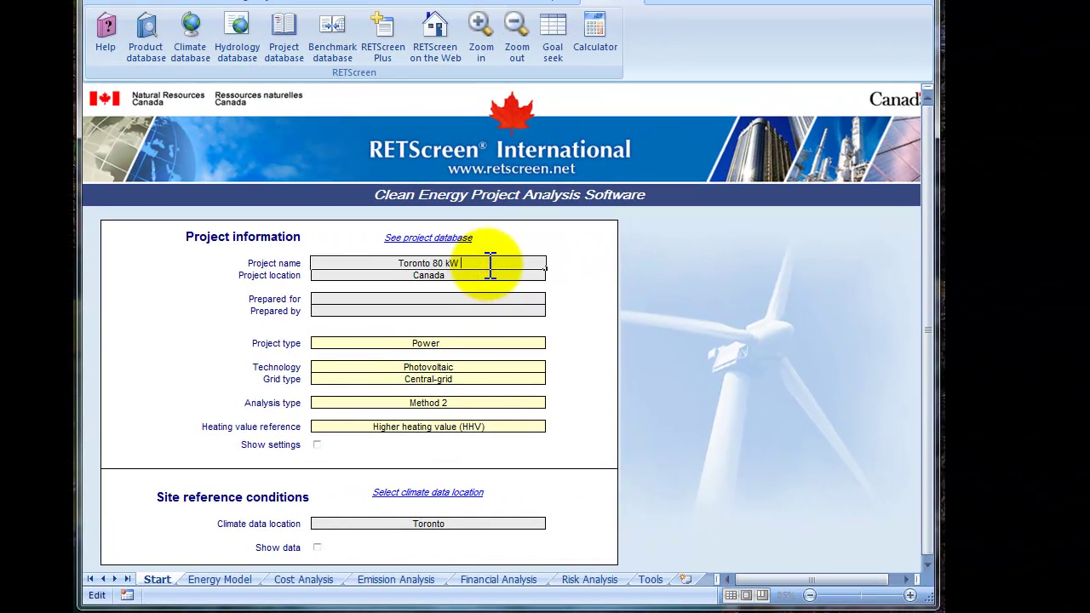
{"action": "type", "text": "Scenario 1"}
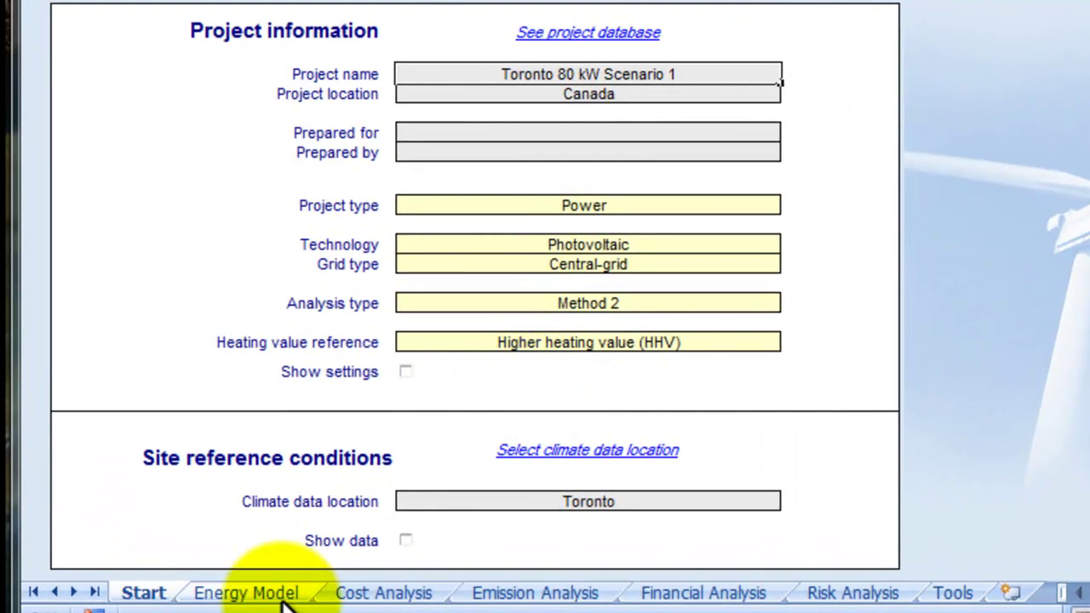
On Cost Analysis, choose Method 2 and change the Feasibility user-defined cost from 10000 to 12000.
{"action": "left_click", "coordinate": [418, 593]}
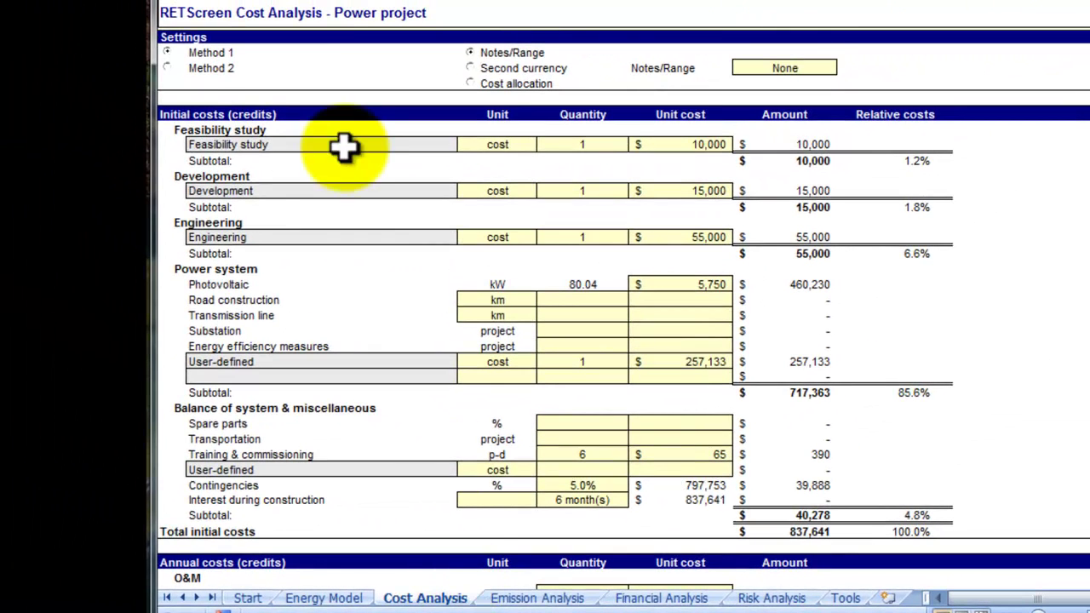
{"action": "left_click", "coordinate": [168, 69]}
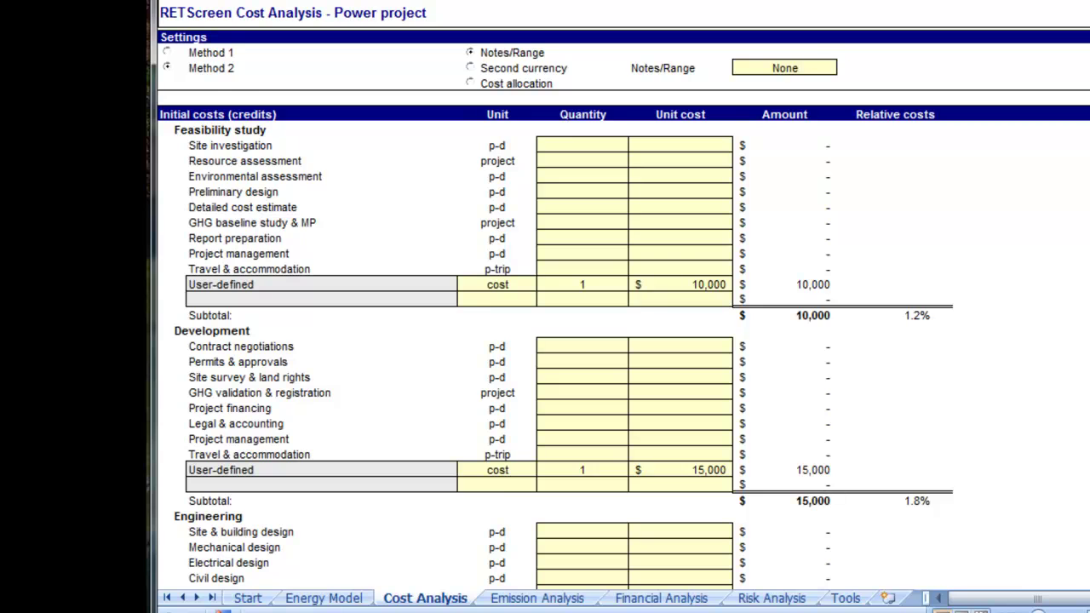
{"action": "scroll", "coordinate": [1086, 301], "scroll_direction": "down", "scroll_amount": 3}
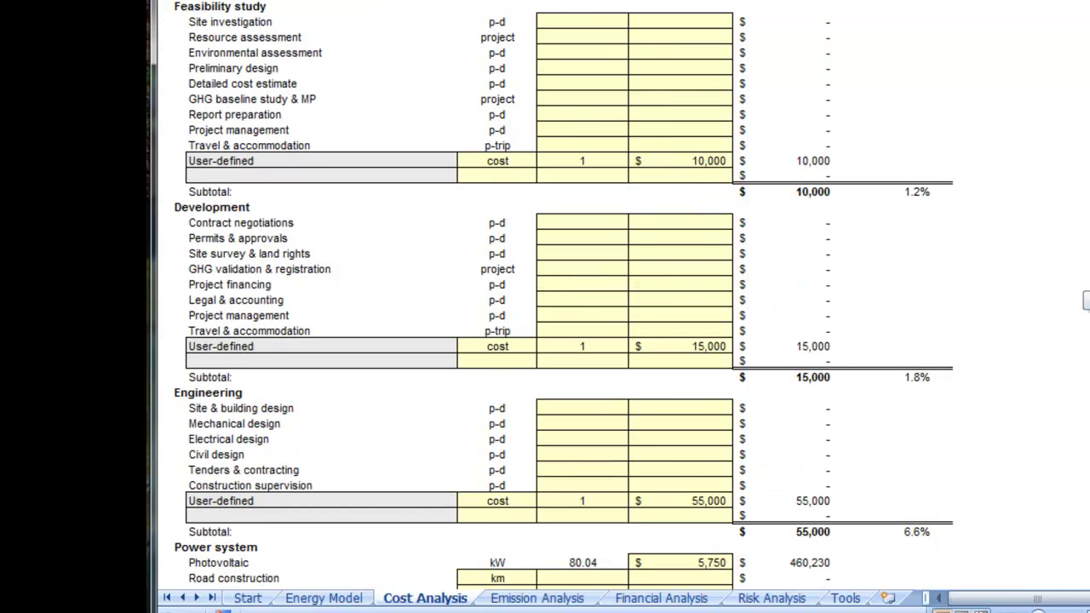
{"action": "scroll", "coordinate": [1087, 301], "scroll_direction": "down", "scroll_amount": 1}
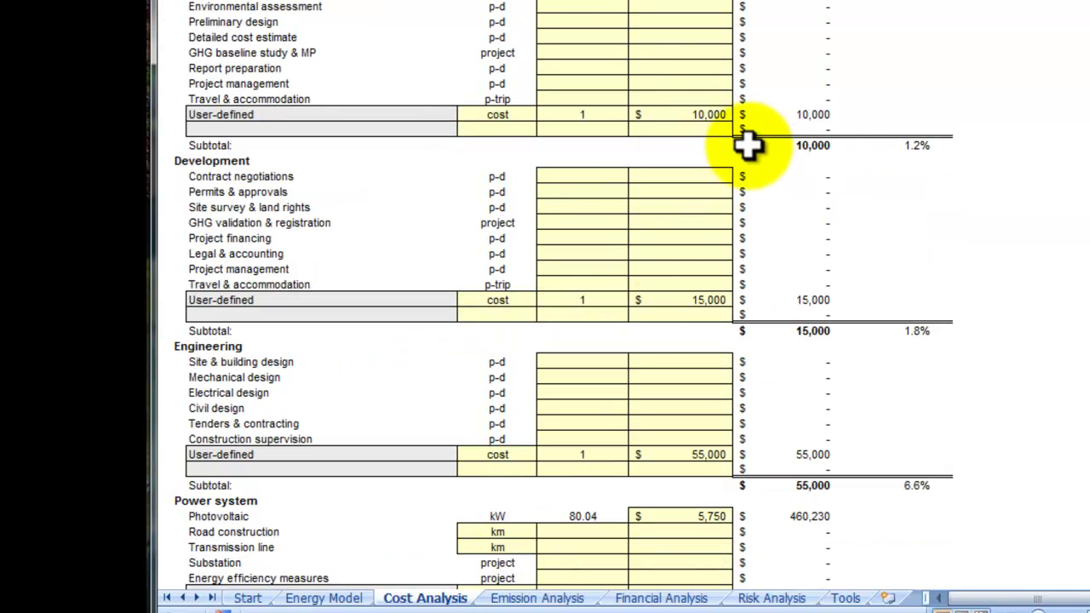
{"action": "double_click", "coordinate": [704, 114]}
{"action": "key", "text": "Delete"}
{"action": "type", "text": "2"}
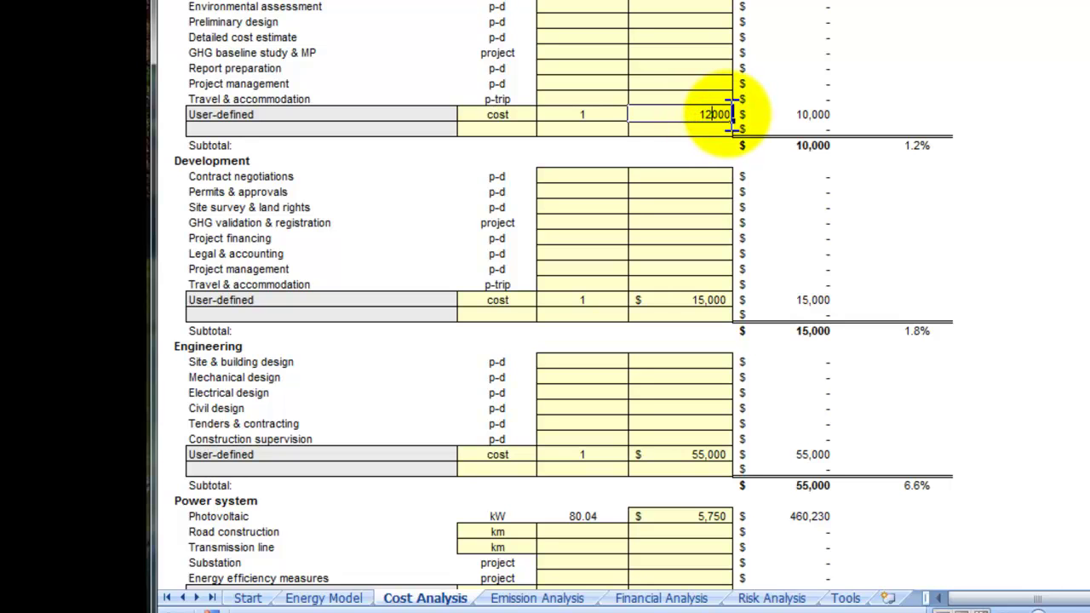
{"action": "key", "text": "Return"}
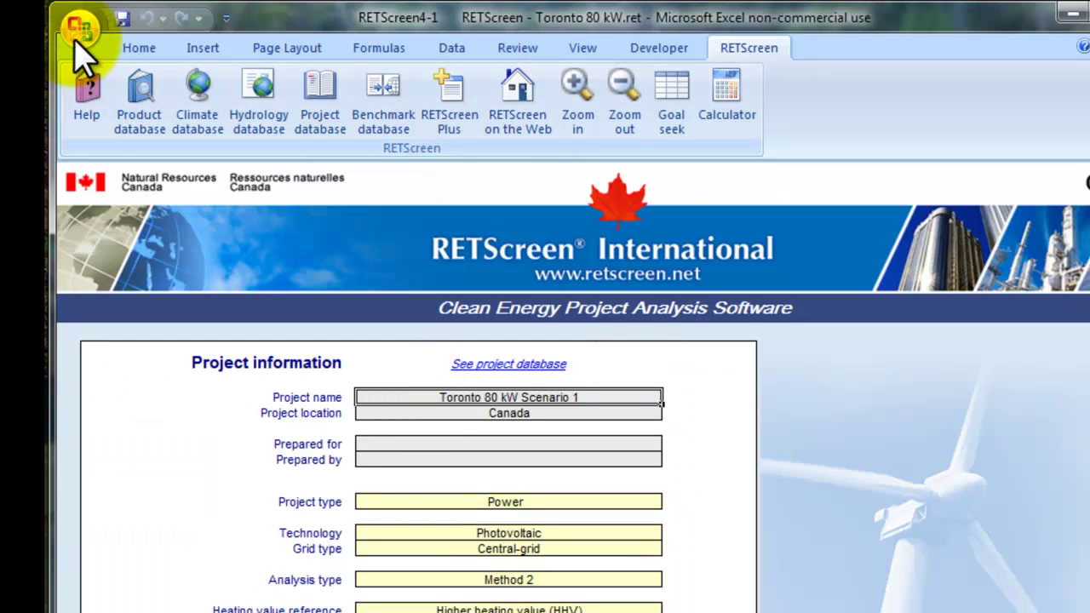
Save Scenario 1 over 'Toronto 80 kW.ret' on the Desktop.
{"action": "left_click", "coordinate": [122, 17]}
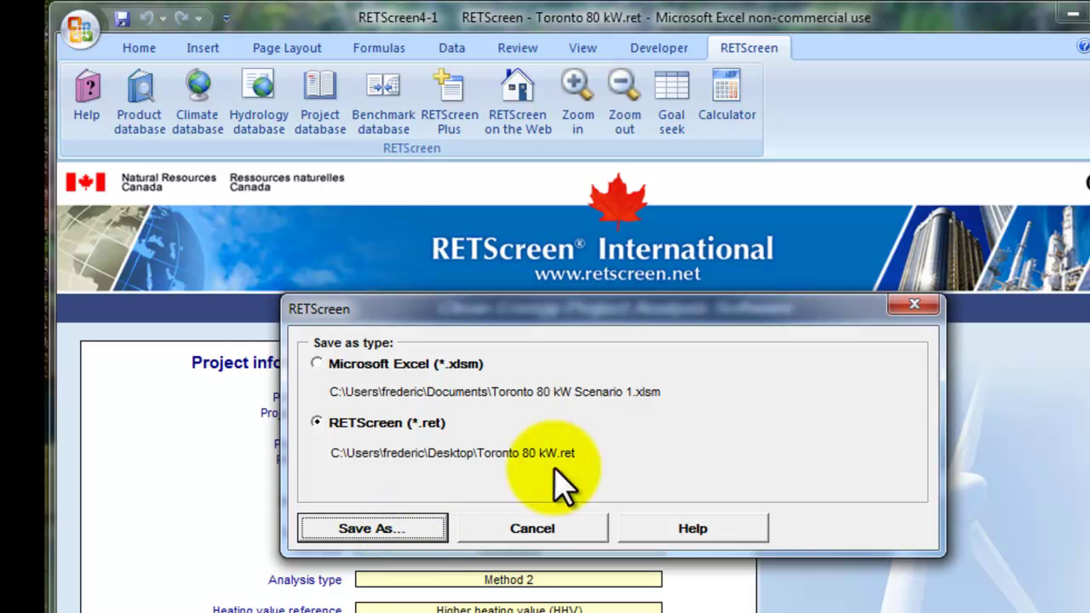
{"action": "left_click", "coordinate": [373, 528]}
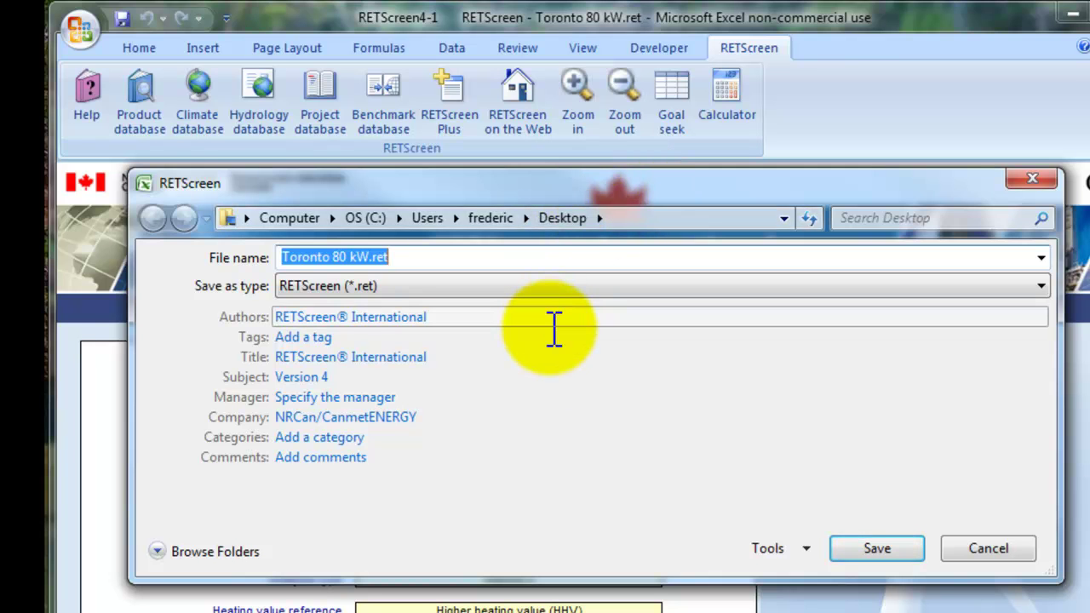
{"action": "left_click", "coordinate": [873, 562]}
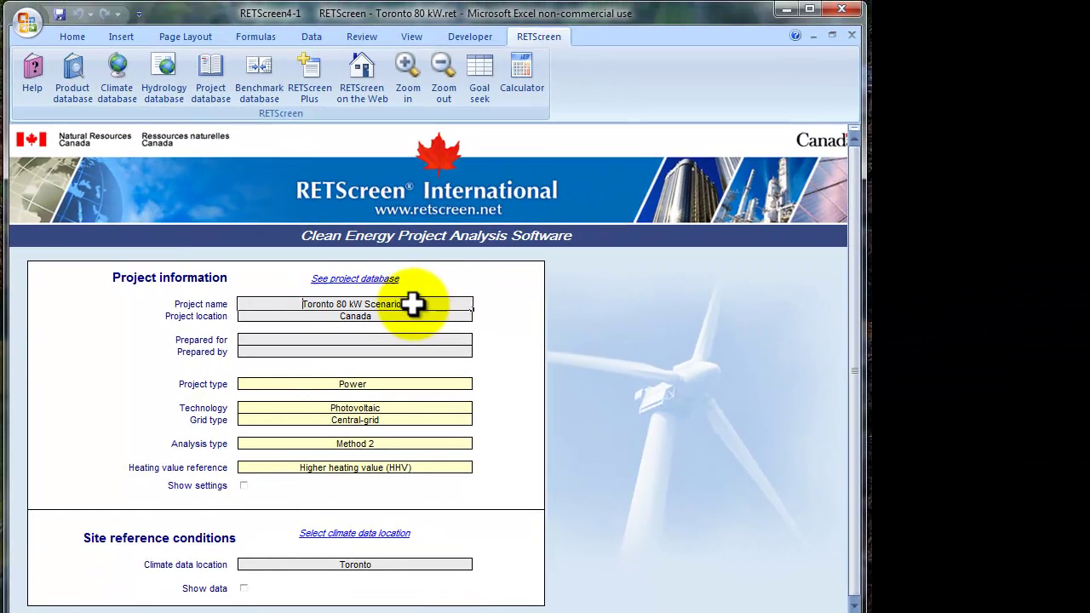
Change the project name to 'Toronto 80 kW Scenario 2' and go to Cost Analysis.
{"action": "double_click", "coordinate": [451, 296]}
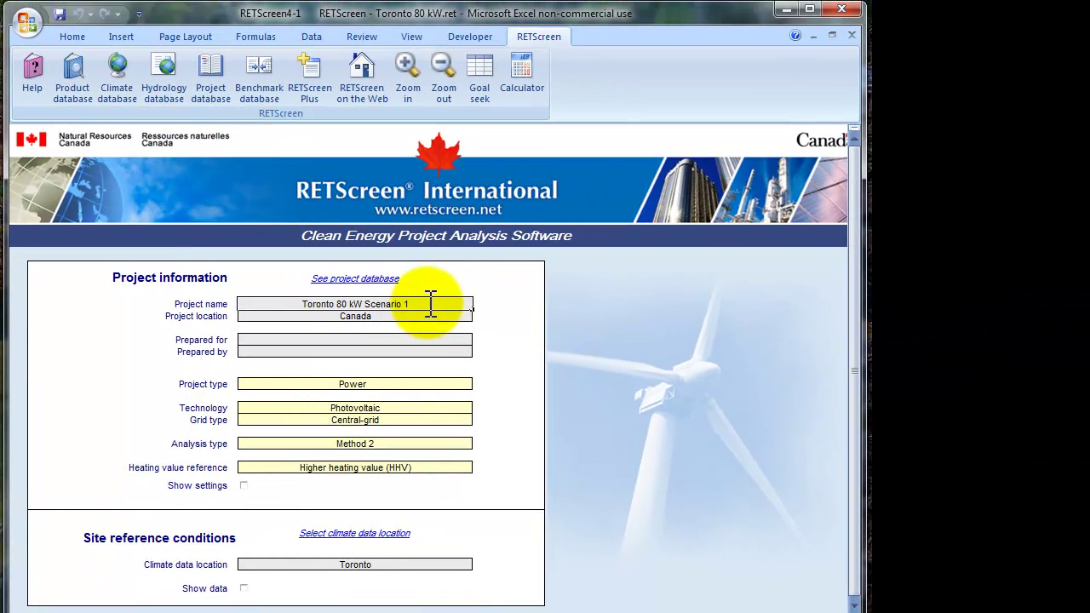
{"action": "type", "text": "2"}
{"action": "key", "text": "Return"}
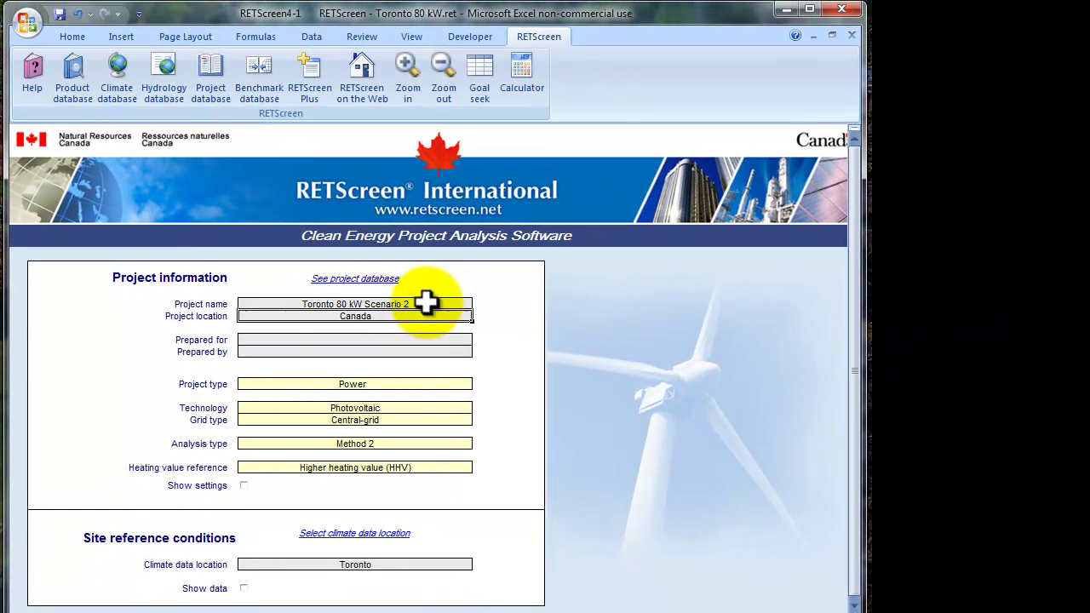
{"action": "left_click", "coordinate": [286, 591]}
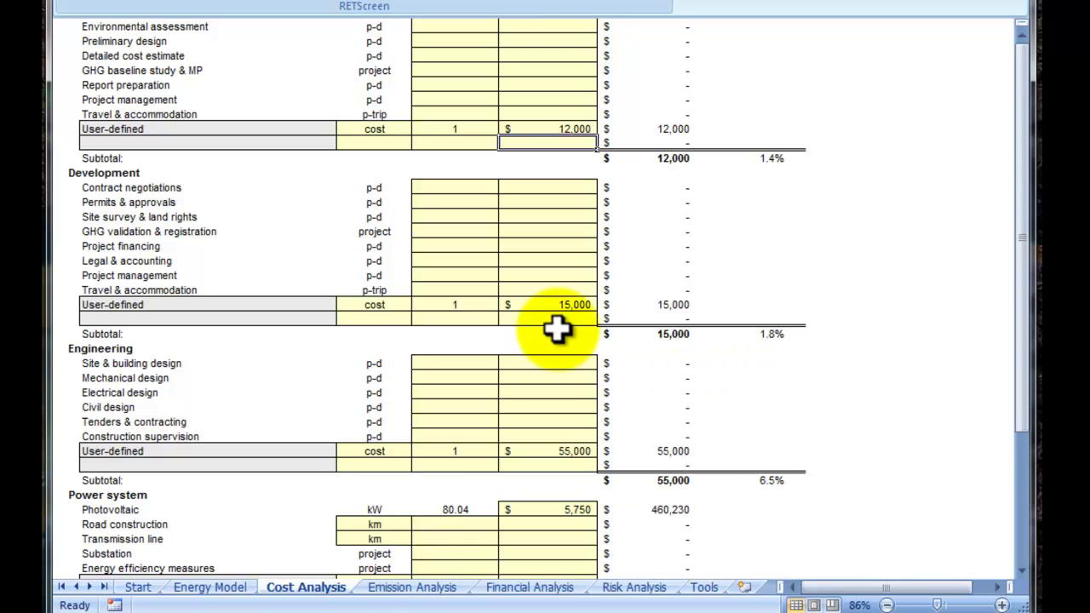
Raise the Development user-defined cost from 15000 to 20,000, then return to the Start sheet.
{"action": "double_click", "coordinate": [573, 304]}
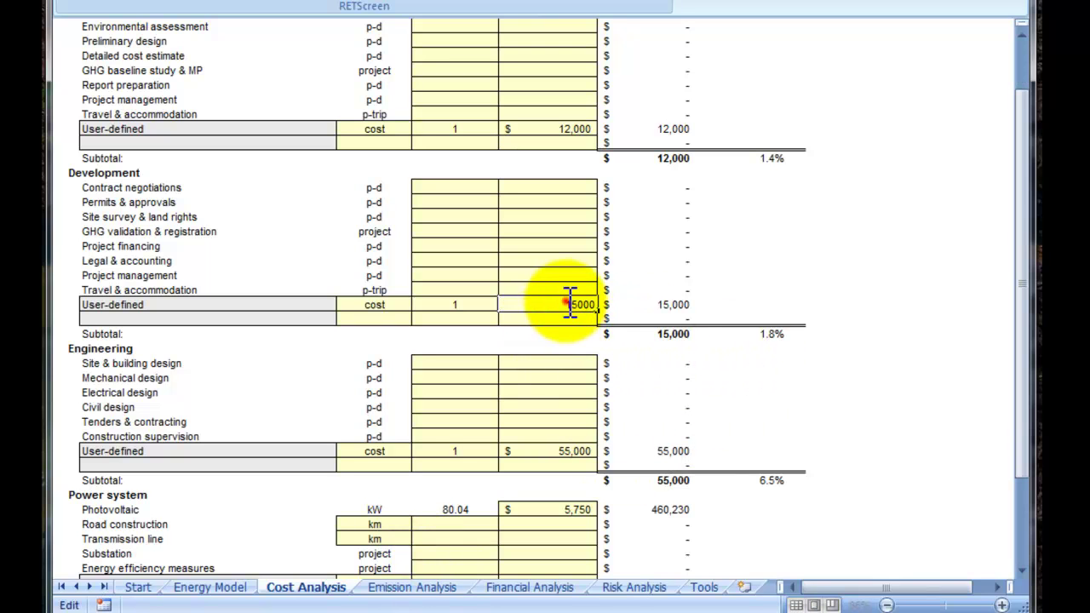
{"action": "left_click", "coordinate": [566, 304]}
{"action": "key", "text": "BackSpace"}
{"action": "key", "text": "BackSpace"}
{"action": "key", "text": "BackSpace"}
{"action": "key", "text": "BackSpace"}
{"action": "key", "text": "BackSpace"}
{"action": "type", "text": "2"}
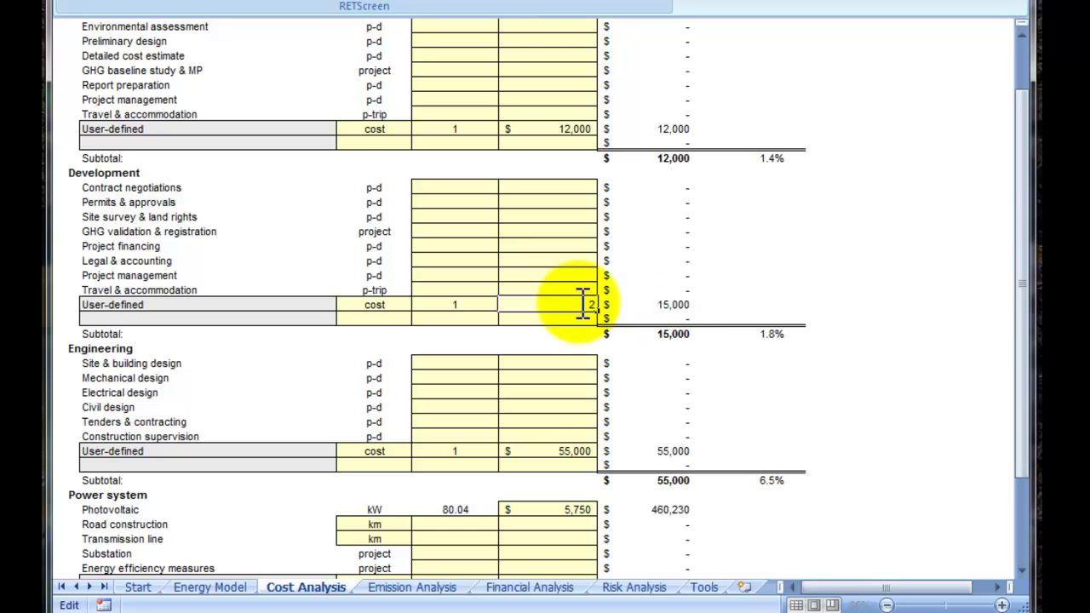
{"action": "type", "text": "0,000"}
{"action": "key", "text": "Return"}
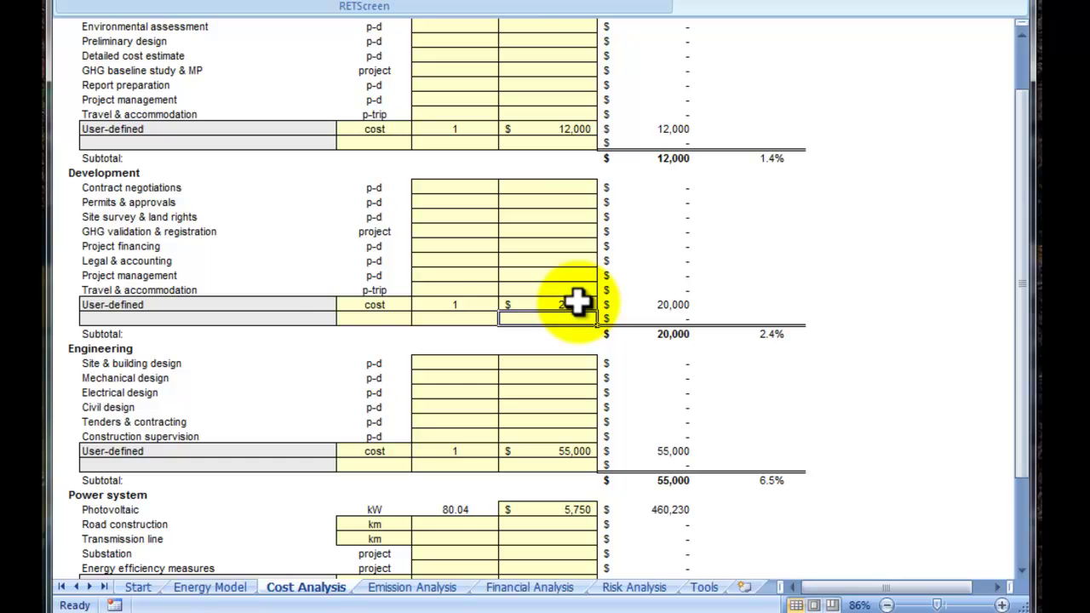
{"action": "left_click", "coordinate": [140, 587]}
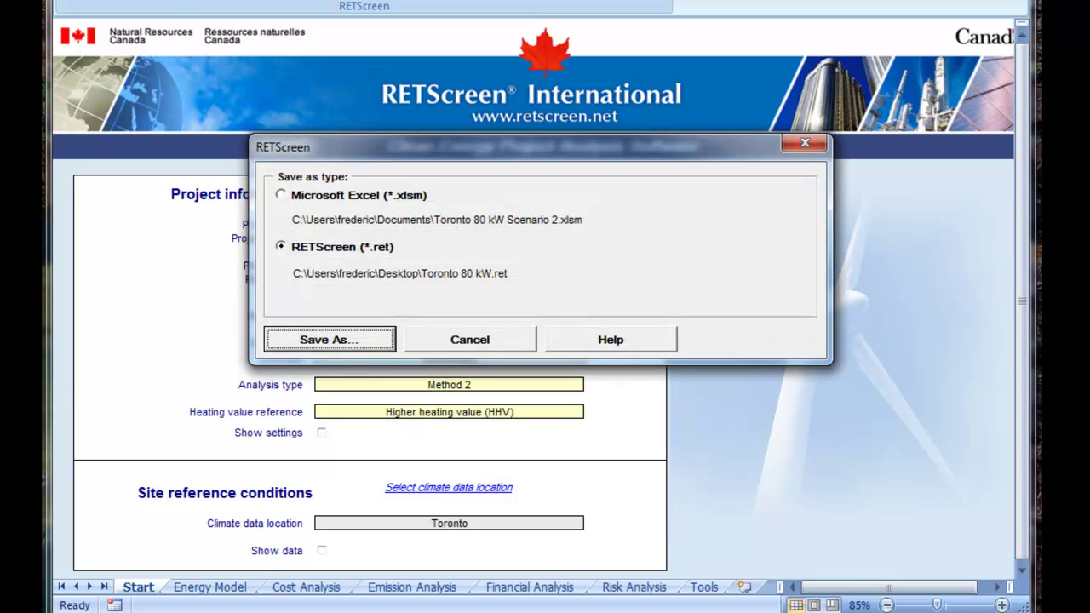
Save Scenario 2 as the RETScreen file 'Toronto 80 kW.ret' on the Desktop.
{"action": "left_click", "coordinate": [347, 340]}
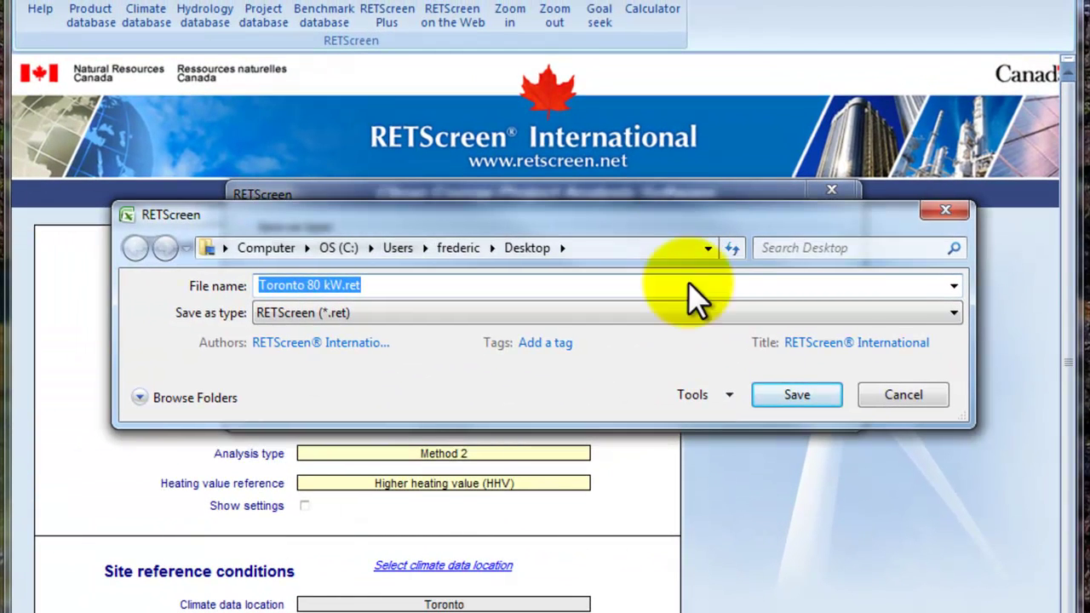
{"action": "left_click", "coordinate": [769, 397]}
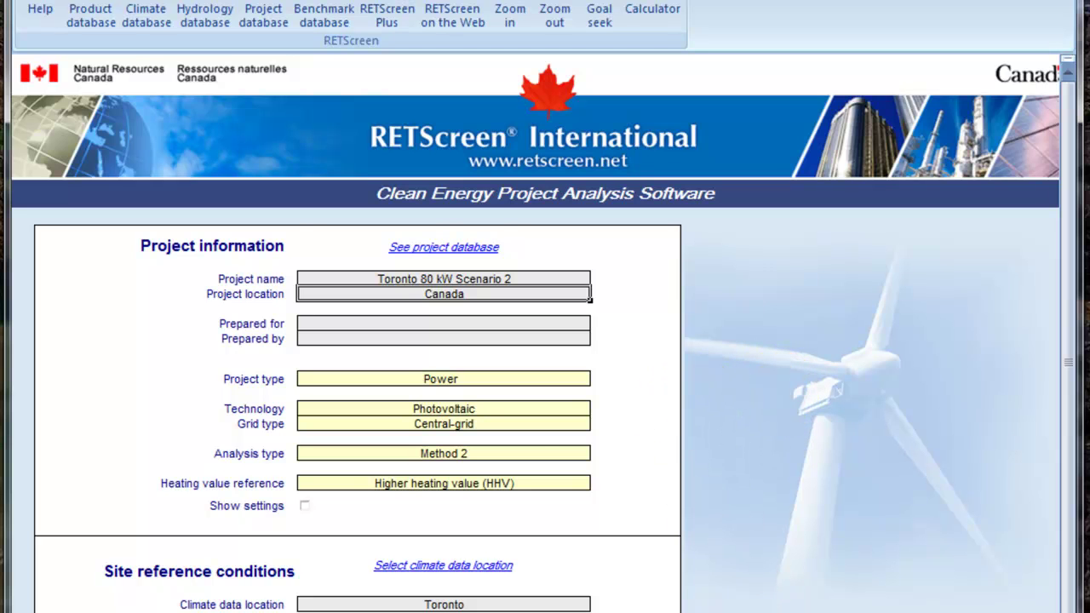
Add a new sheet headed 'Other Calculations' with a formula linking to the Financial Analysis total annual savings.
{"action": "key", "text": "ctrl+Page_Down"}
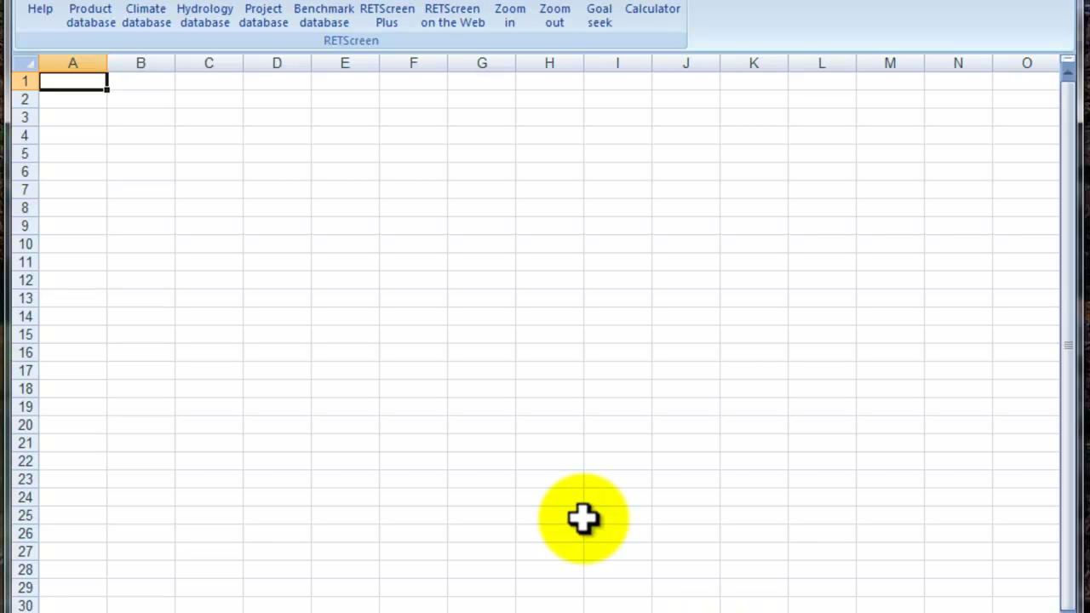
{"action": "type", "text": "Other Calculations"}
{"action": "key", "text": "Return"}
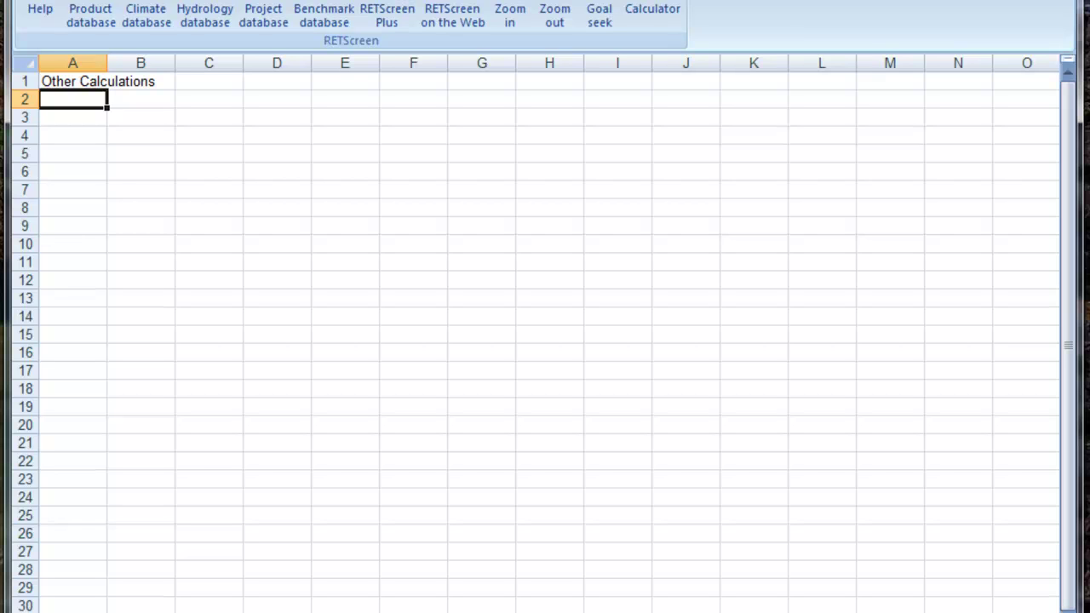
{"action": "type", "text": "="}
{"action": "key", "text": "ctrl+Page_Up"}
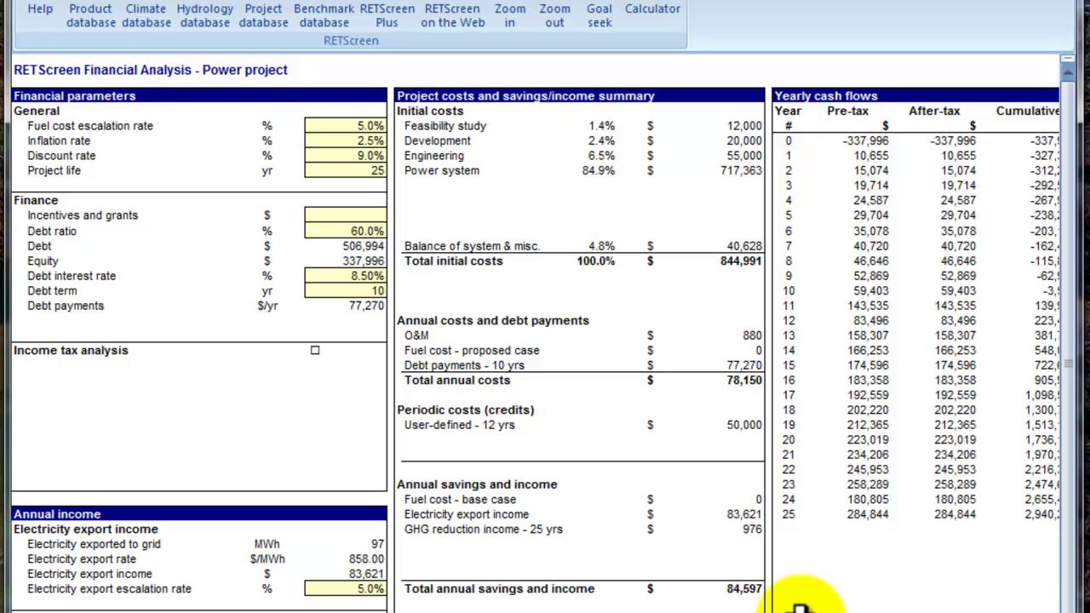
{"action": "left_click", "coordinate": [737, 588]}
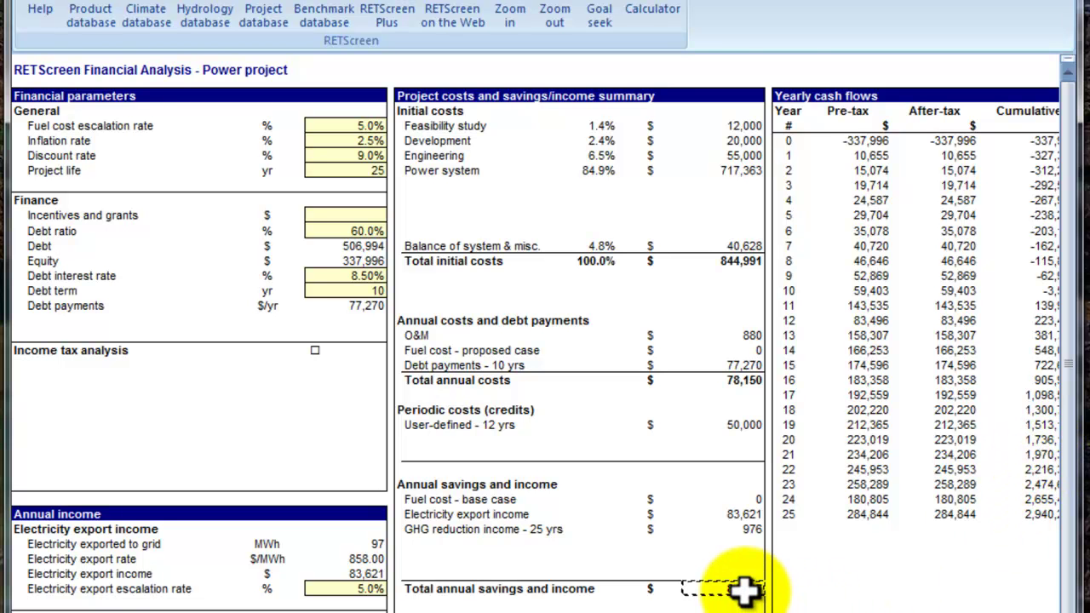
{"action": "key", "text": "Return"}
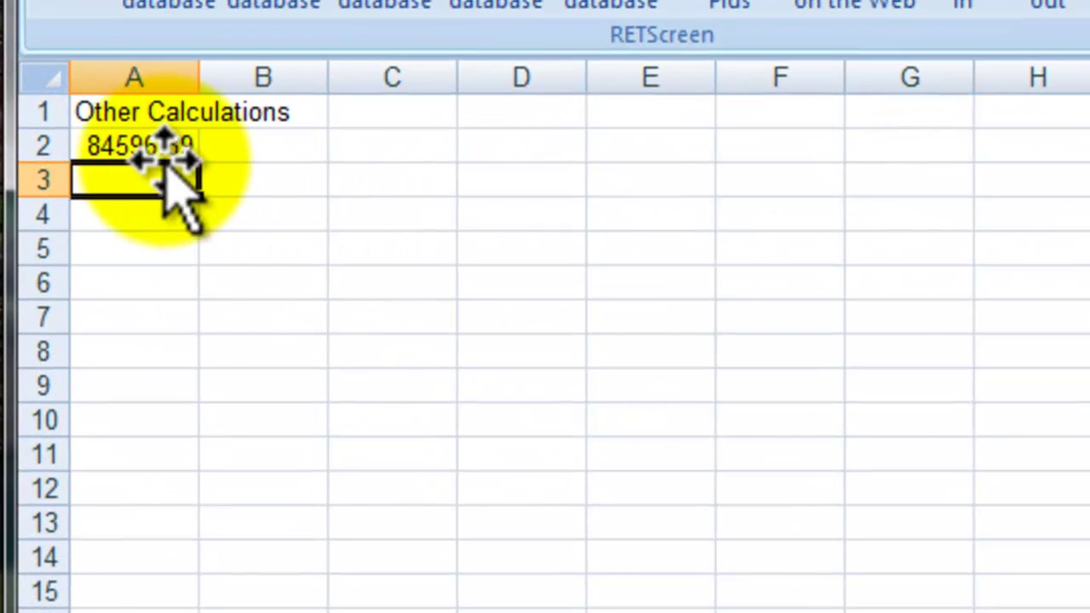
Move the 84596.89 savings link to C2, label B2 'Annual Savings', and widen column B.
{"action": "left_click", "coordinate": [73, 144]}
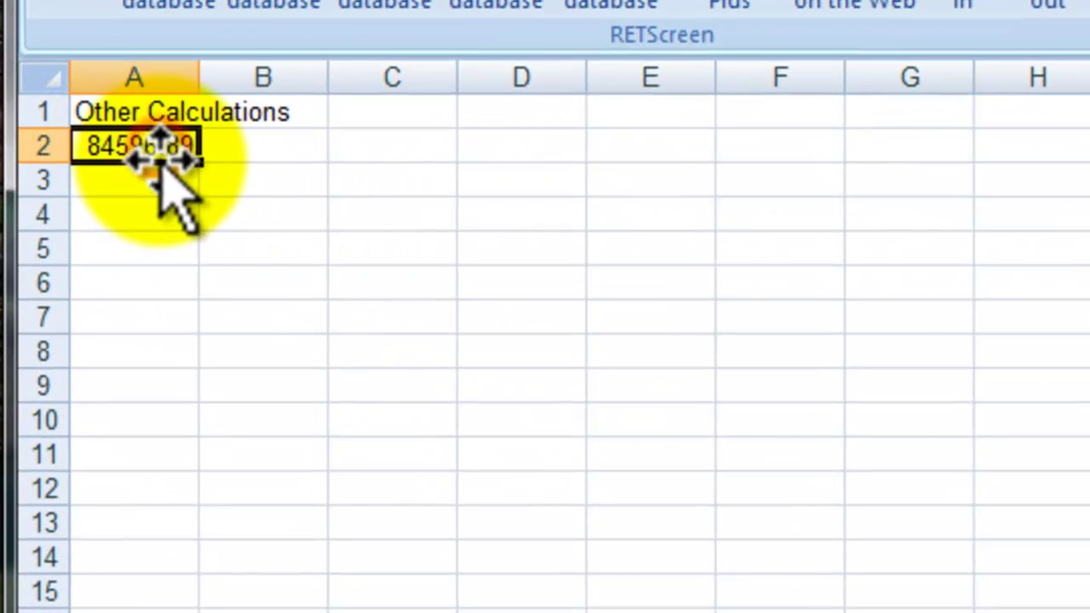
{"action": "left_click_drag", "start_coordinate": [162, 163], "coordinate": [396, 160]}
{"action": "left_click", "coordinate": [290, 151]}
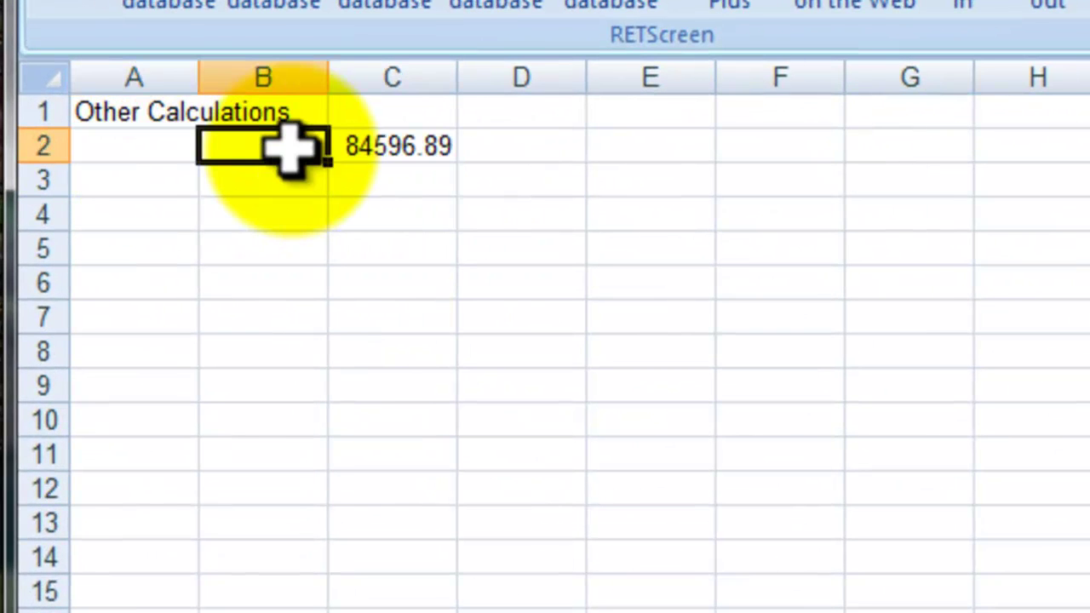
{"action": "type", "text": "Annua"}
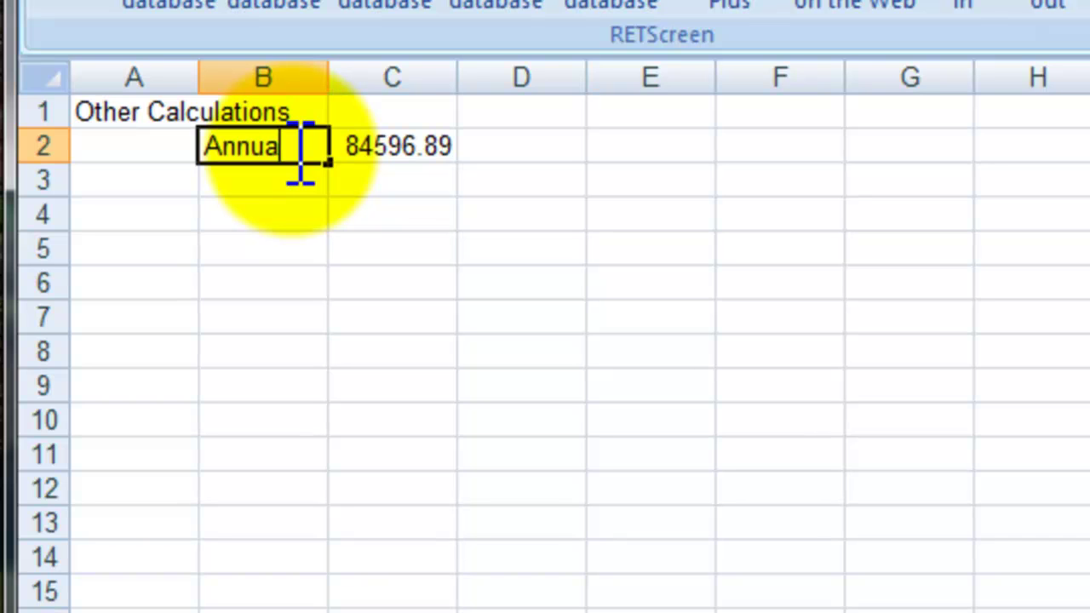
{"action": "type", "text": "l Savings"}
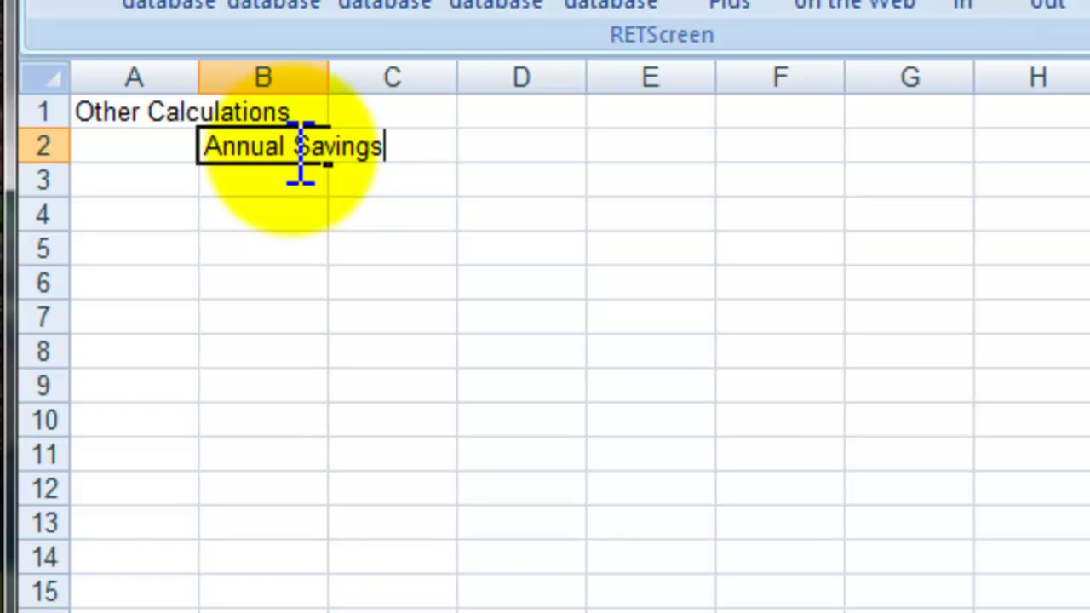
{"action": "key", "text": "Return"}
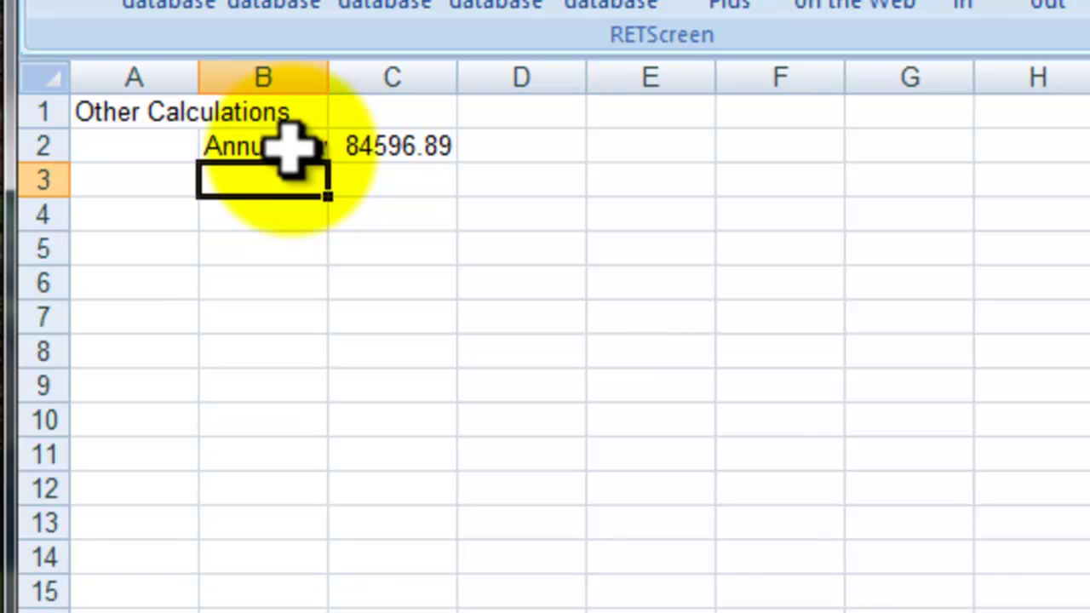
{"action": "left_click_drag", "start_coordinate": [327, 85], "coordinate": [387, 85]}
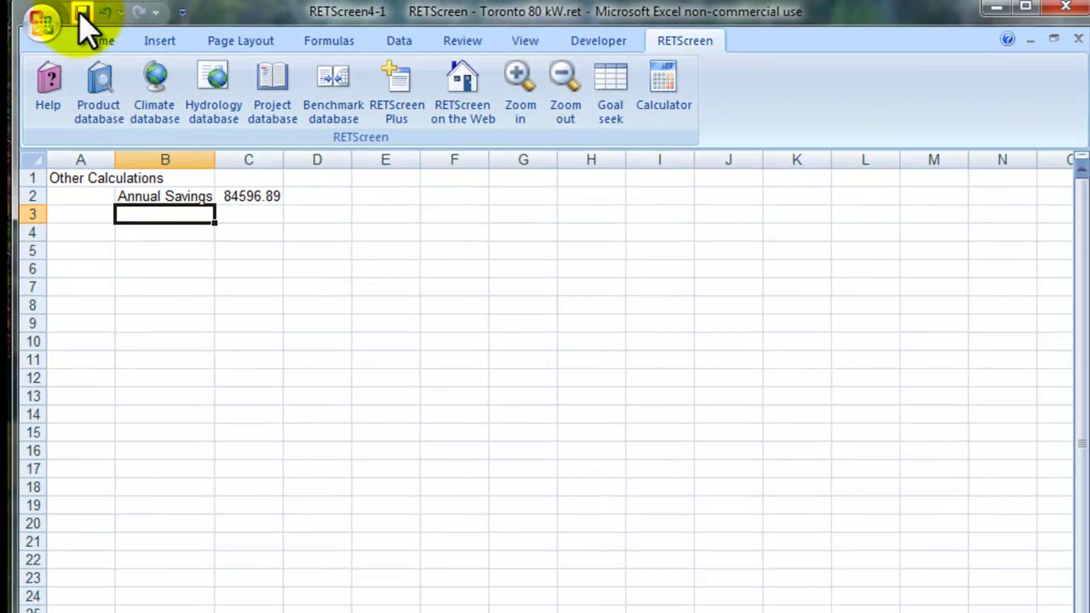
Save the workbook in Excel macro format (*.xlsm) as Toronto 80 kW Scenario 2.xlsm in Documents.
{"action": "left_click", "coordinate": [80, 12]}
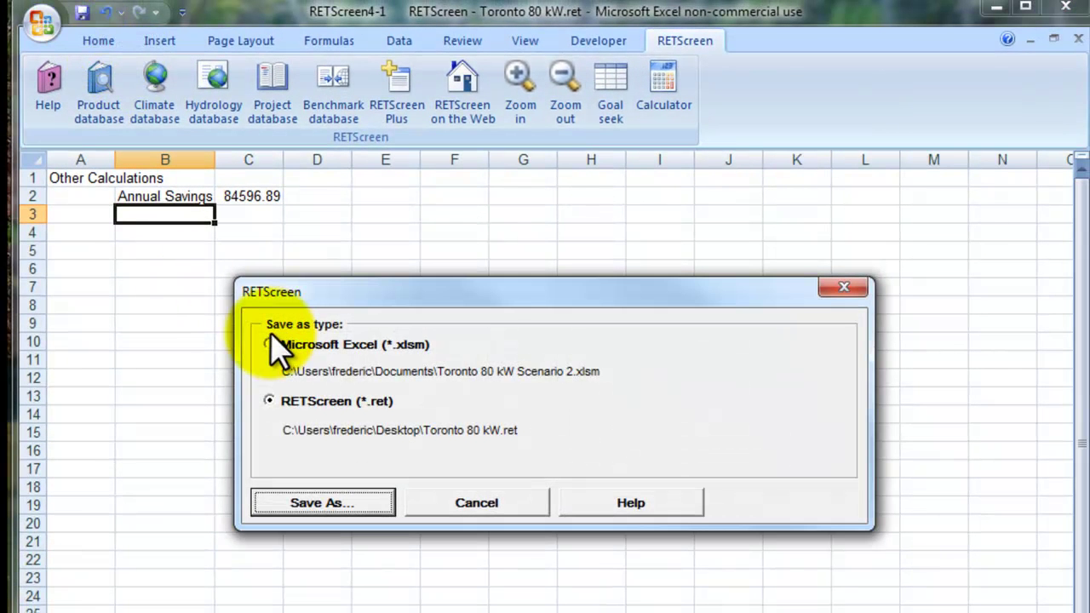
{"action": "left_click", "coordinate": [270, 343]}
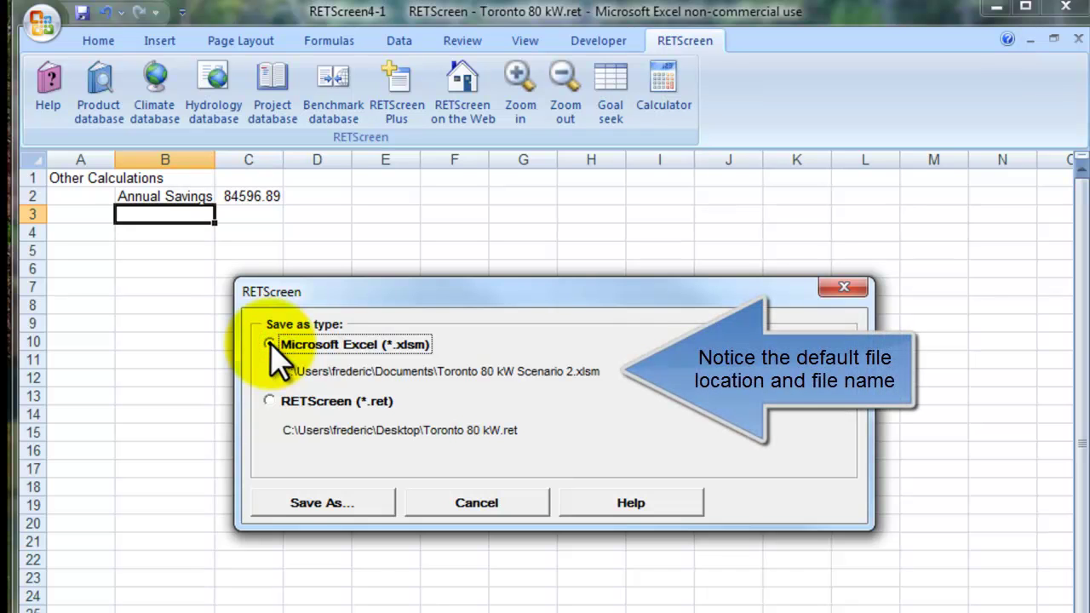
{"action": "left_click", "coordinate": [327, 510]}
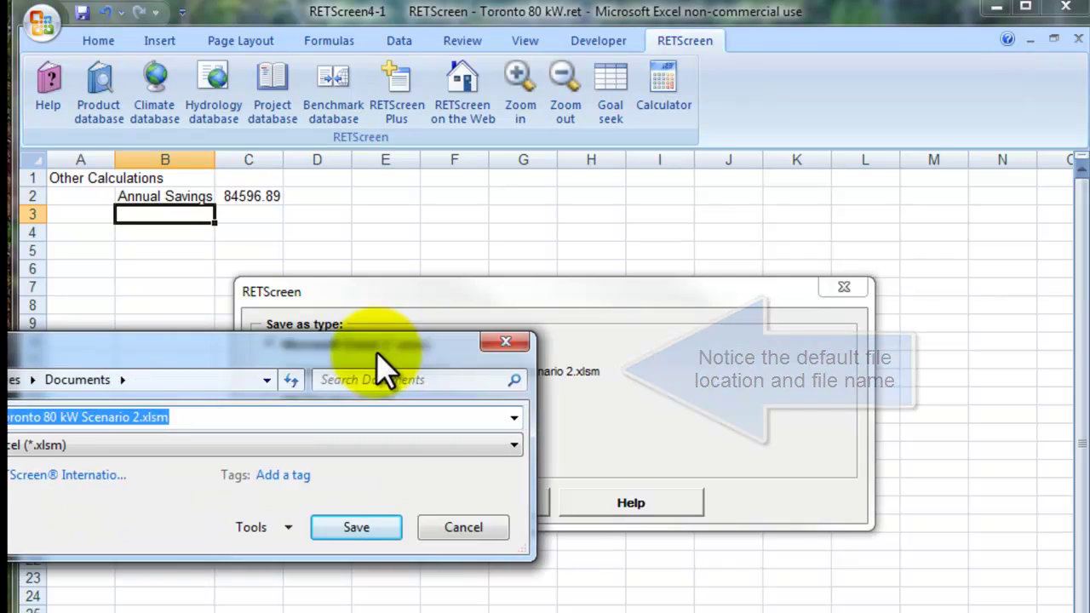
{"action": "mouse_move", "coordinate": [377, 348]}
{"action": "left_mouse_down"}
{"action": "mouse_move", "coordinate": [684, 293]}
{"action": "mouse_move", "coordinate": [727, 308]}
{"action": "left_mouse_up"}
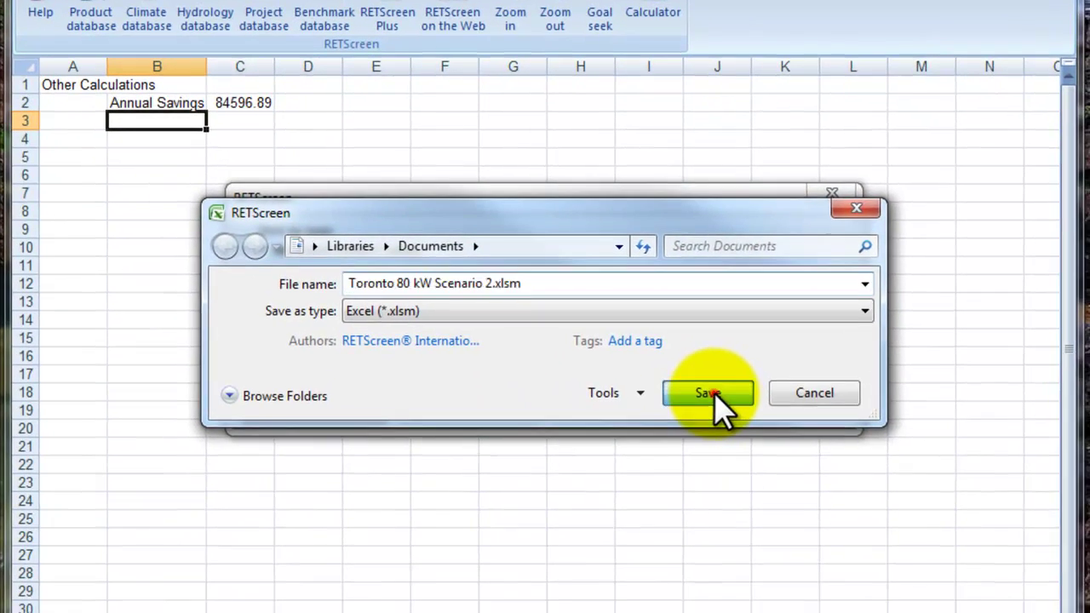
{"action": "left_click", "coordinate": [720, 460]}
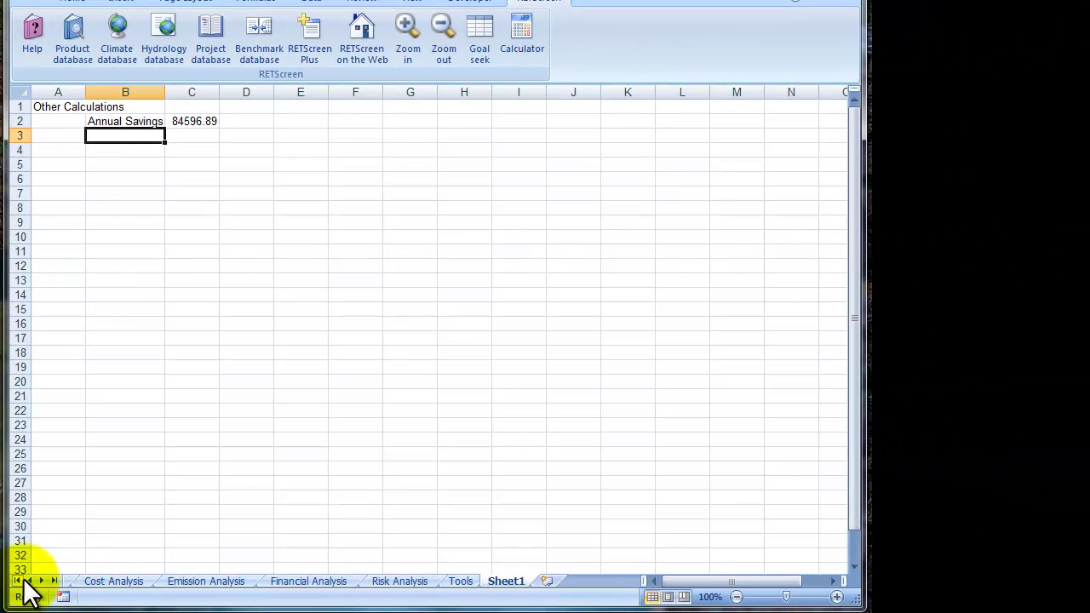
Change the Start sheet project name from Scenario 2 to Toronto 80 kW Scenario 3 and save the .ret file.
{"action": "left_click", "coordinate": [17, 581]}
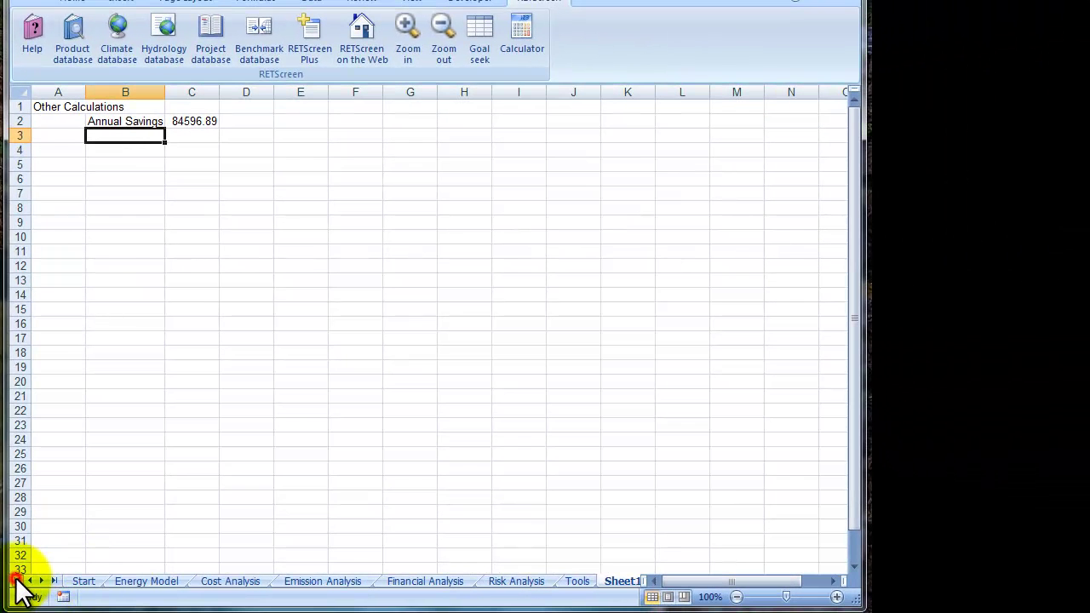
{"action": "left_click", "coordinate": [88, 581]}
{"action": "double_click", "coordinate": [414, 263]}
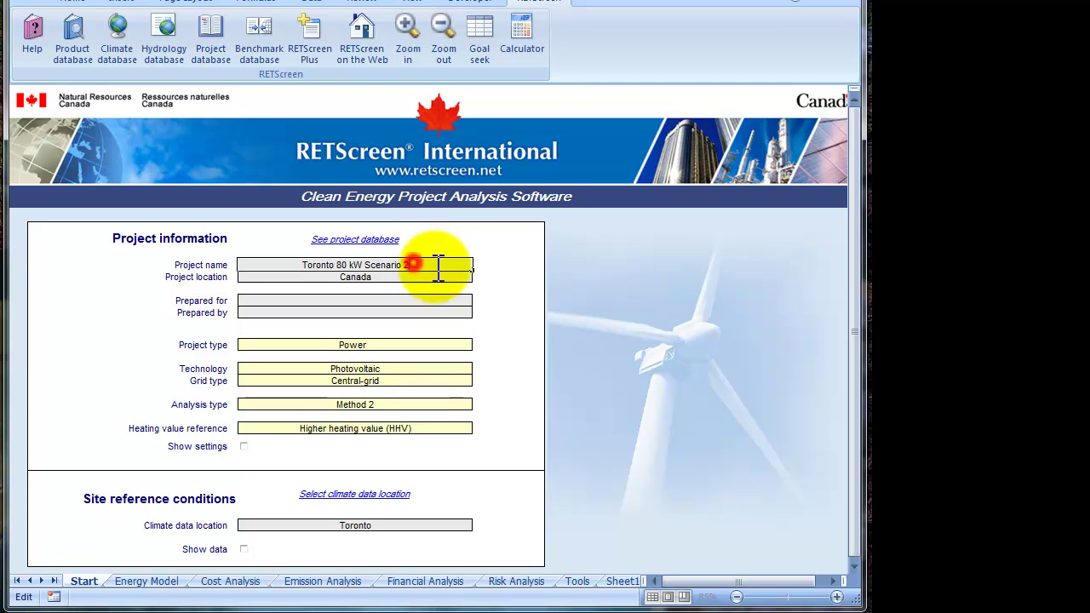
{"action": "key", "text": "BackSpace"}
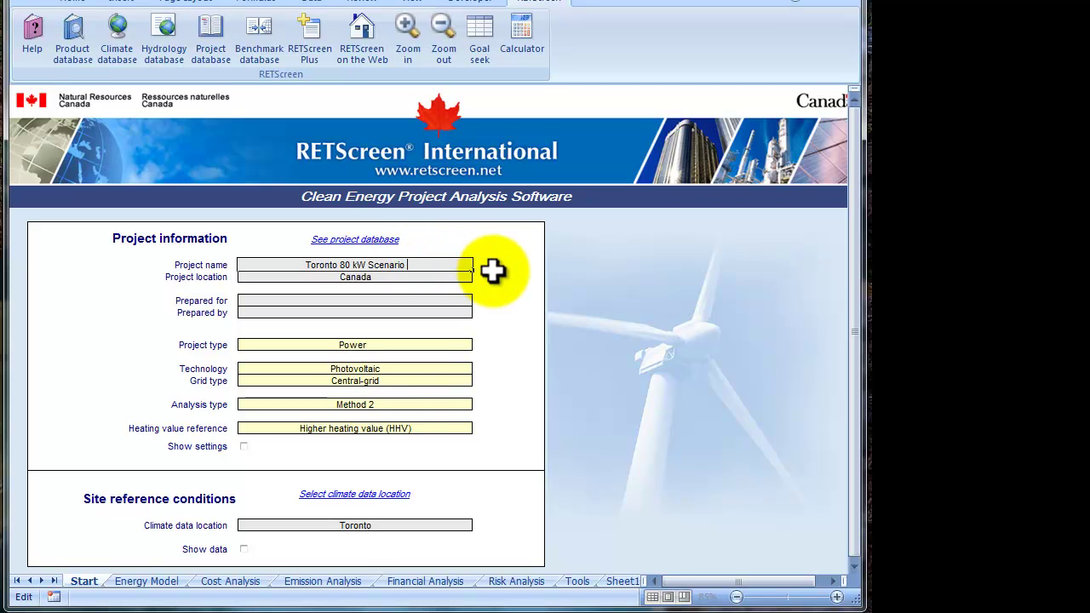
{"action": "type", "text": "3"}
{"action": "key", "text": "Return"}
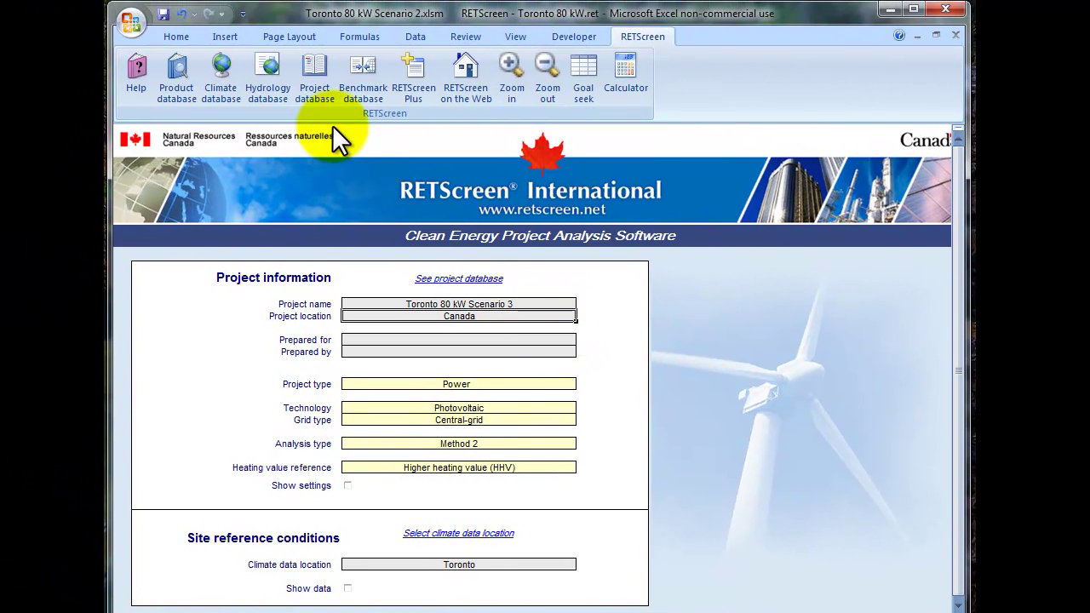
{"action": "left_click", "coordinate": [163, 14]}
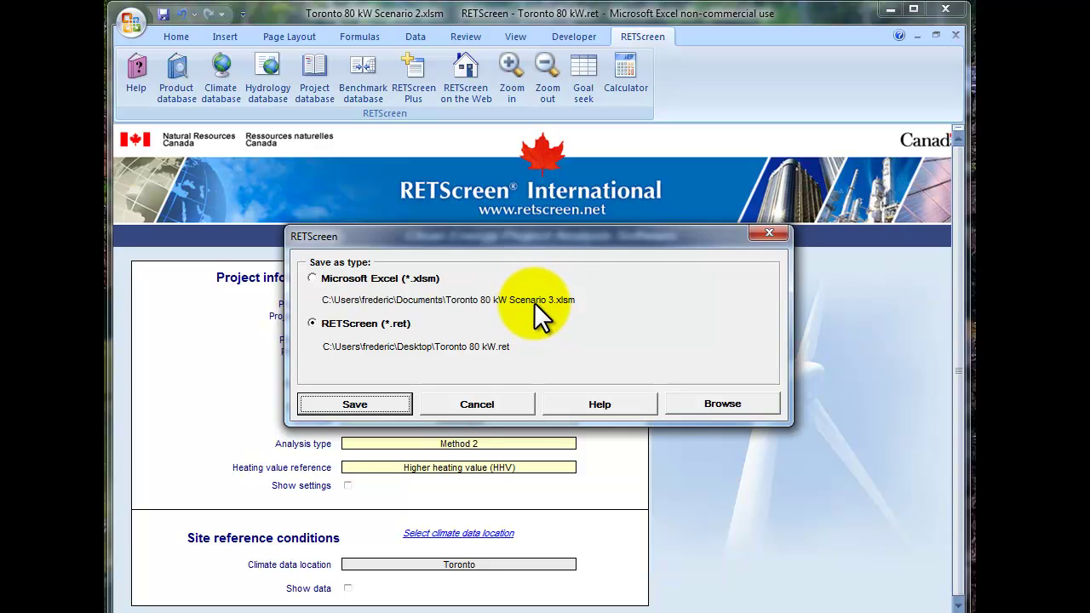
{"action": "left_click", "coordinate": [366, 403]}
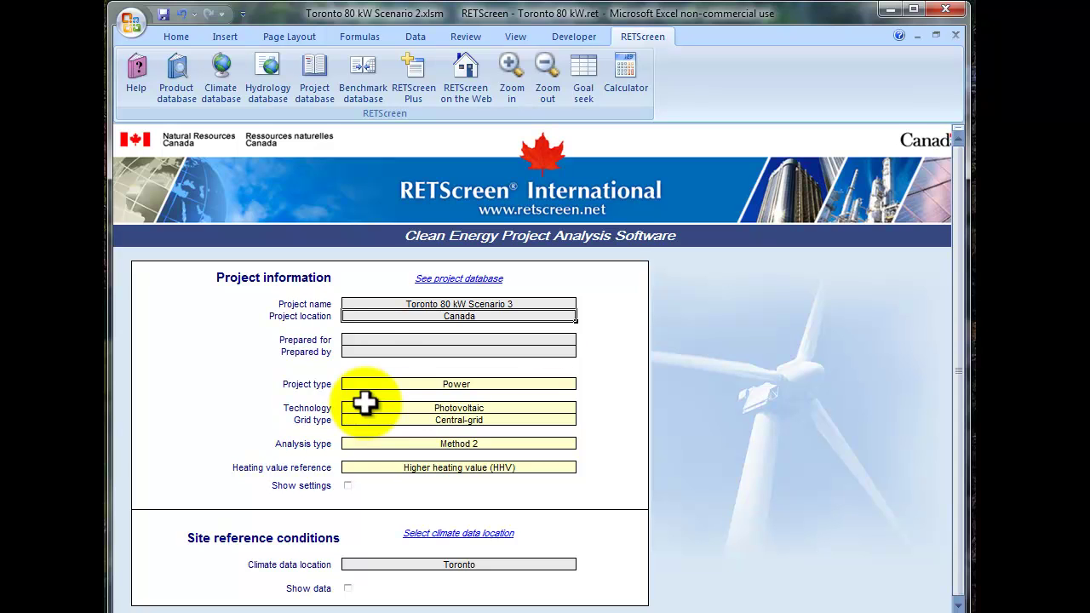
Close the project workbook, answering No to saving changes.
{"action": "left_click", "coordinate": [950, 11]}
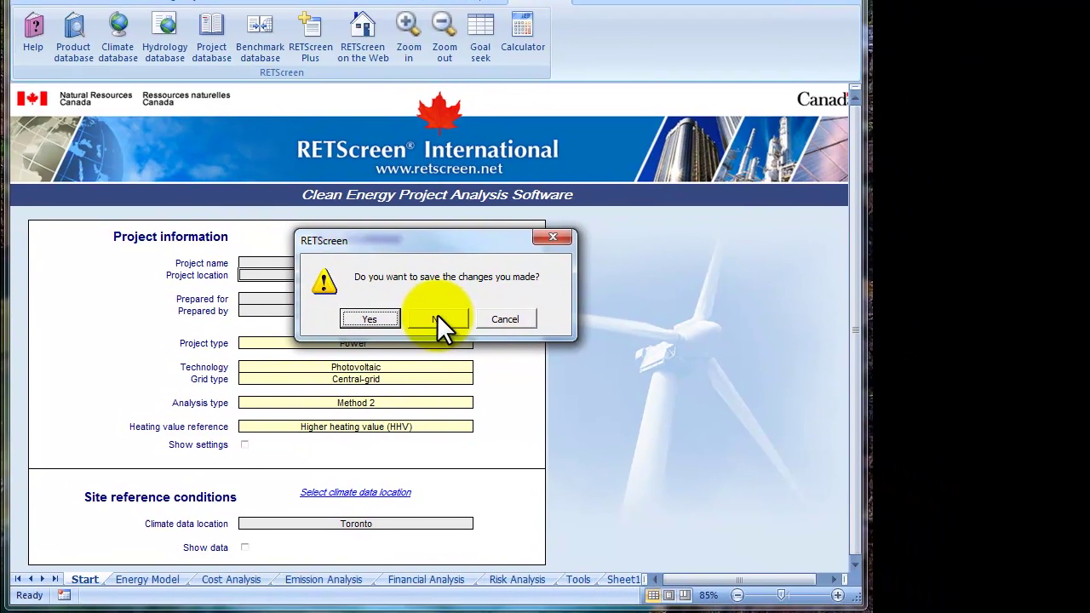
{"action": "left_click", "coordinate": [437, 316]}
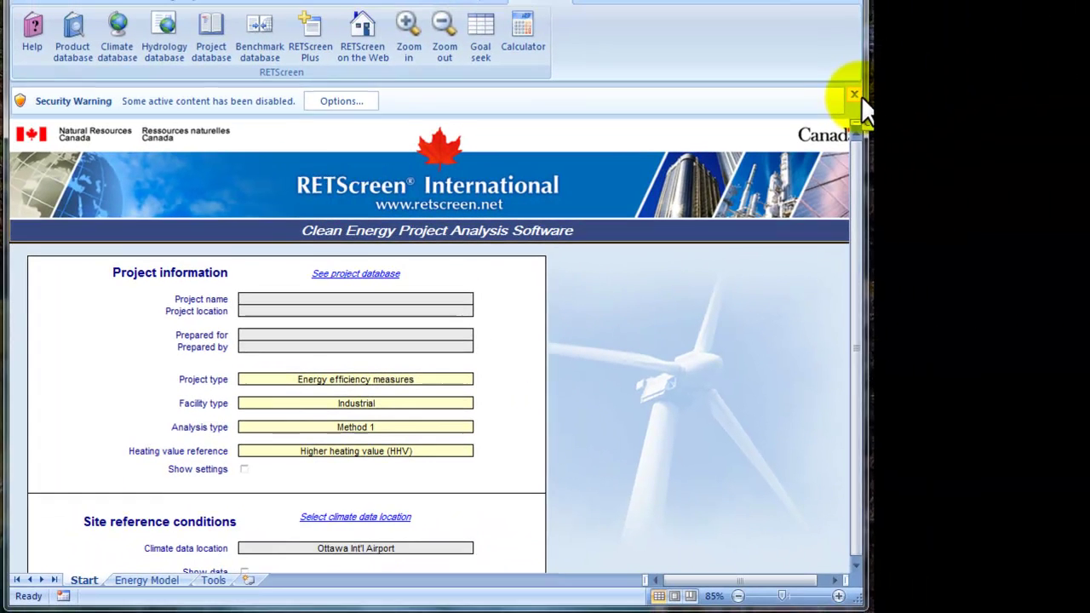
Dismiss the security warning, open the project database, and show the user-defined projects.
{"action": "left_click", "coordinate": [1070, 73]}
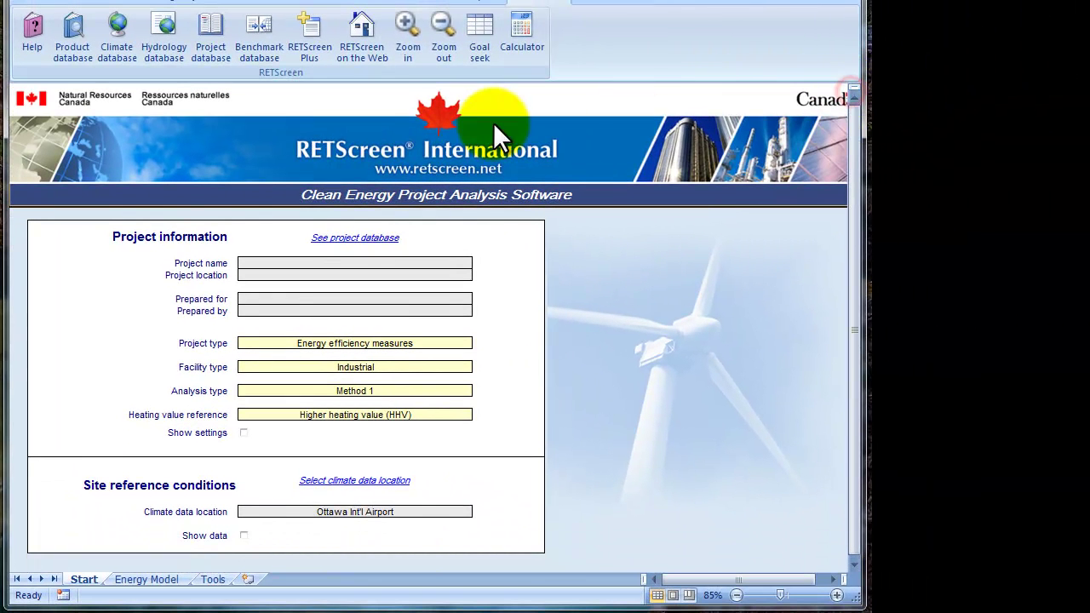
{"action": "left_click", "coordinate": [354, 239]}
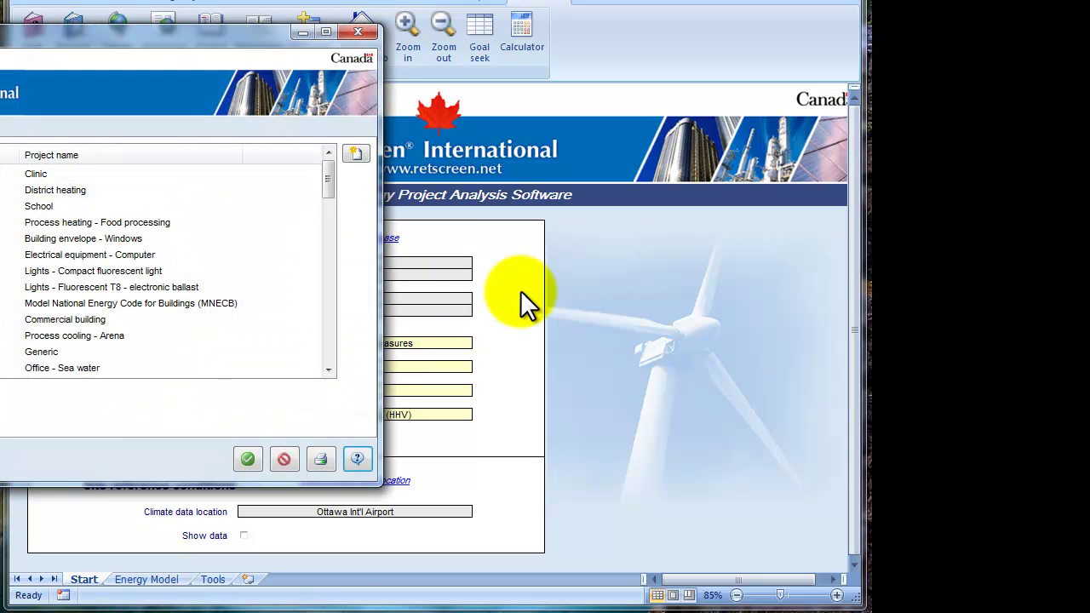
{"action": "left_click_drag", "start_coordinate": [19, 38], "coordinate": [434, 44]}
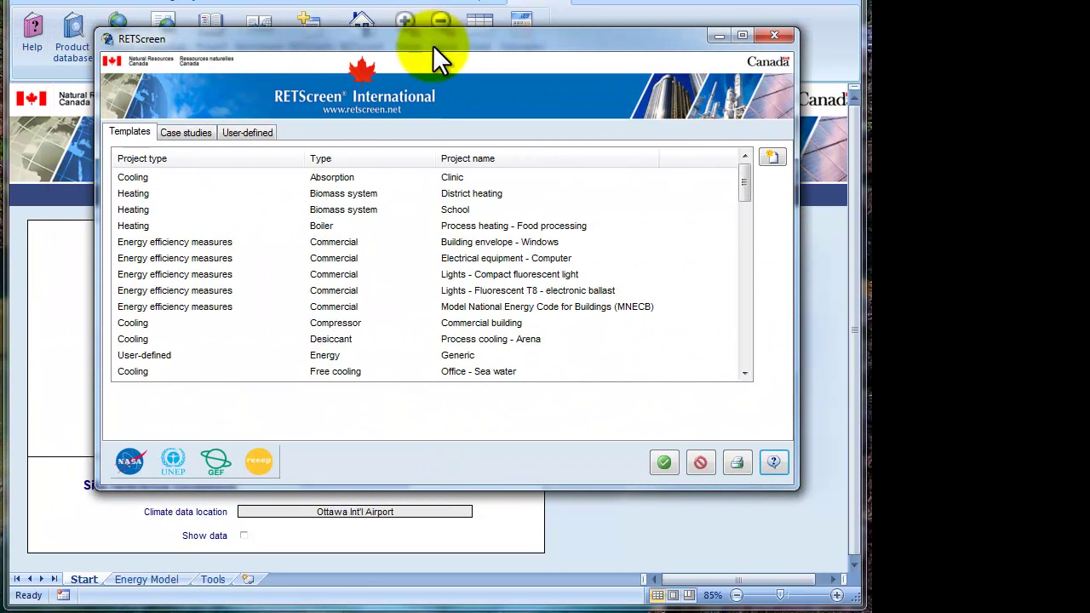
{"action": "left_click", "coordinate": [247, 129]}
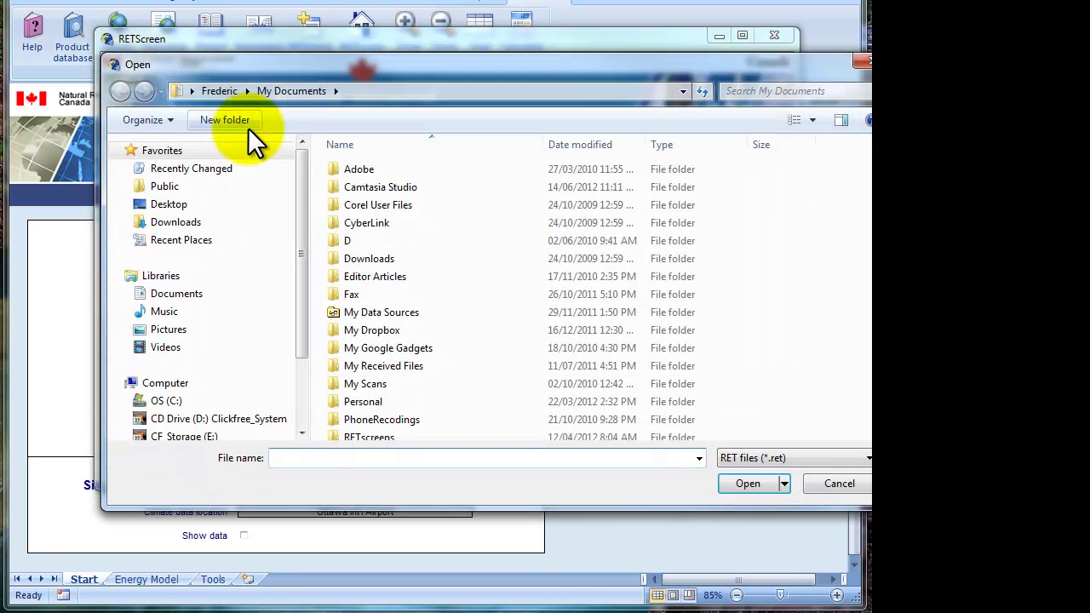
Browse to the Desktop and open Toronto 80 kW.ret into the project database.
{"action": "left_click", "coordinate": [169, 206]}
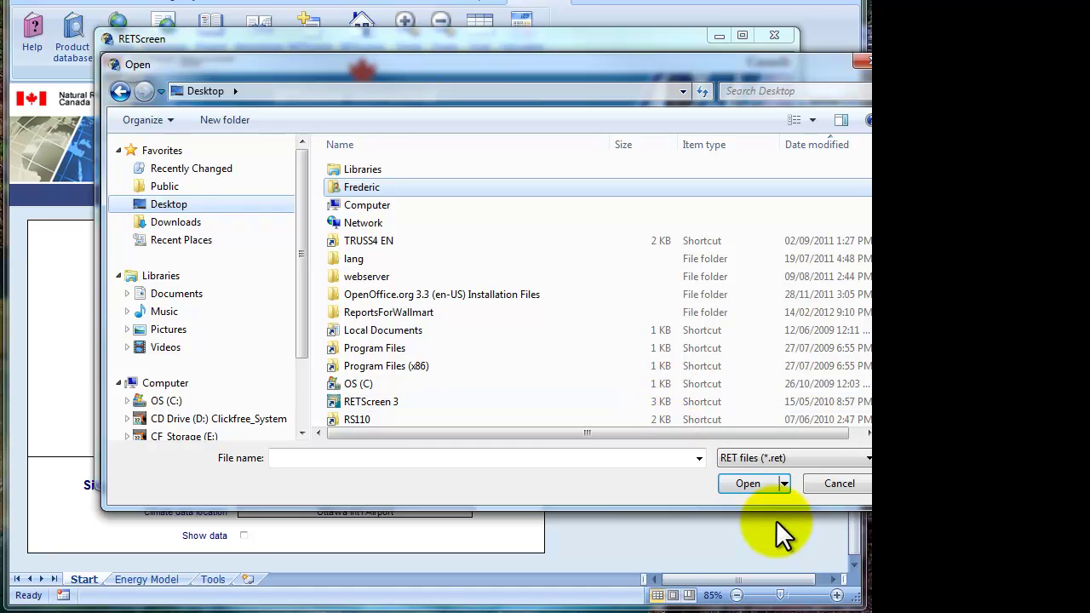
{"action": "left_click_drag", "start_coordinate": [867, 504], "coordinate": [857, 282]}
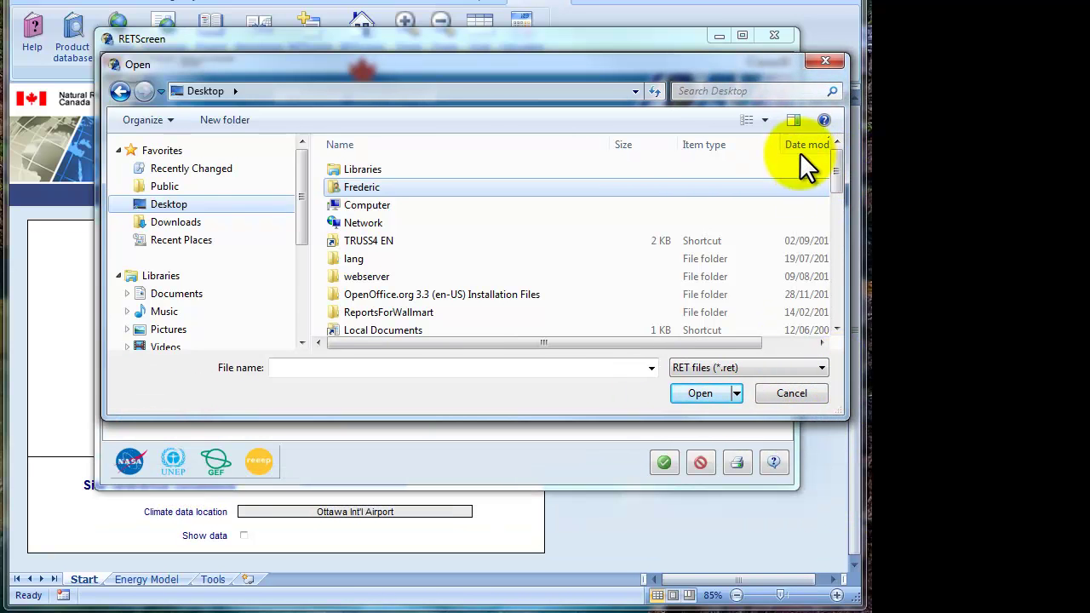
{"action": "left_click_drag", "start_coordinate": [833, 168], "coordinate": [831, 325]}
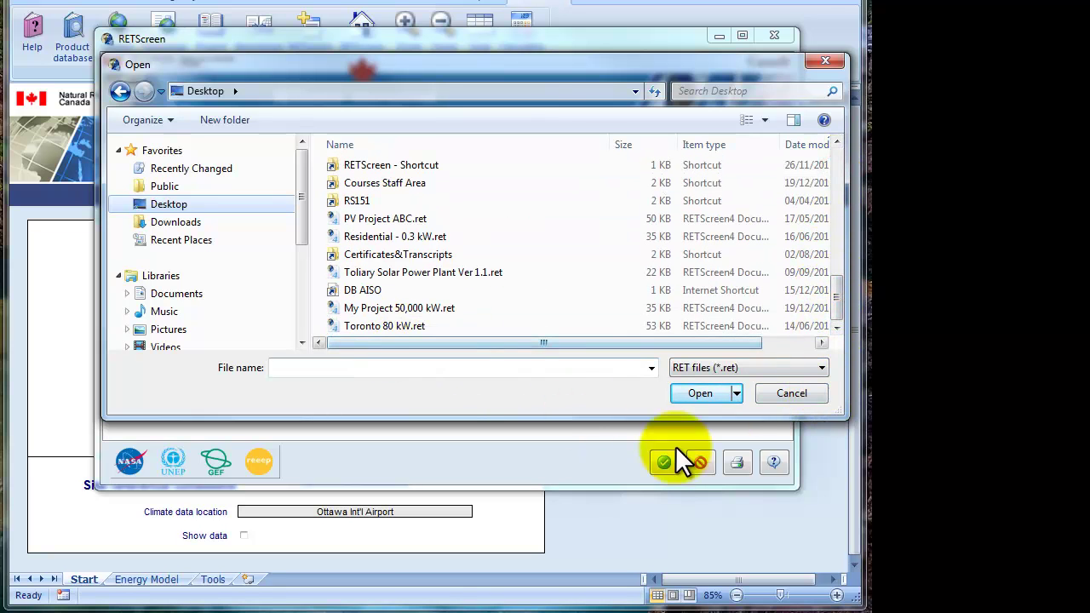
{"action": "left_click_drag", "start_coordinate": [841, 416], "coordinate": [768, 415]}
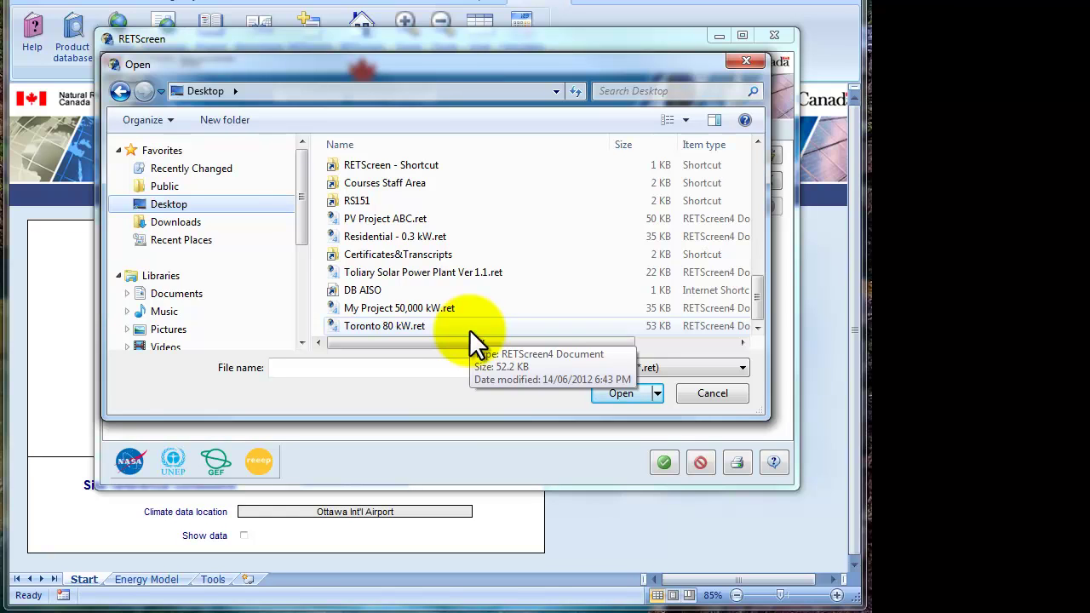
{"action": "left_click", "coordinate": [391, 327]}
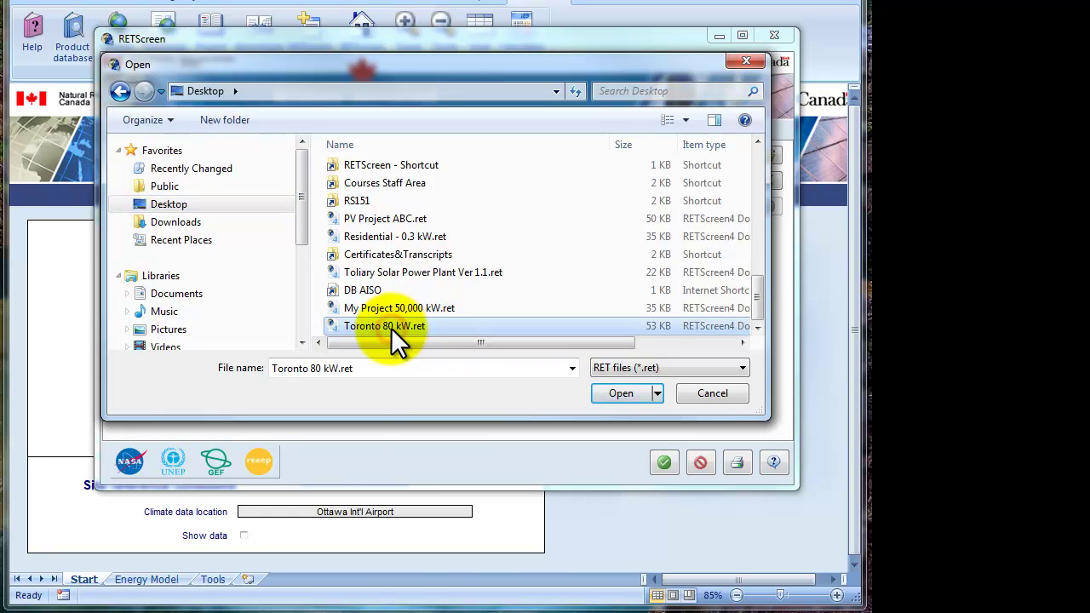
{"action": "left_click", "coordinate": [622, 393]}
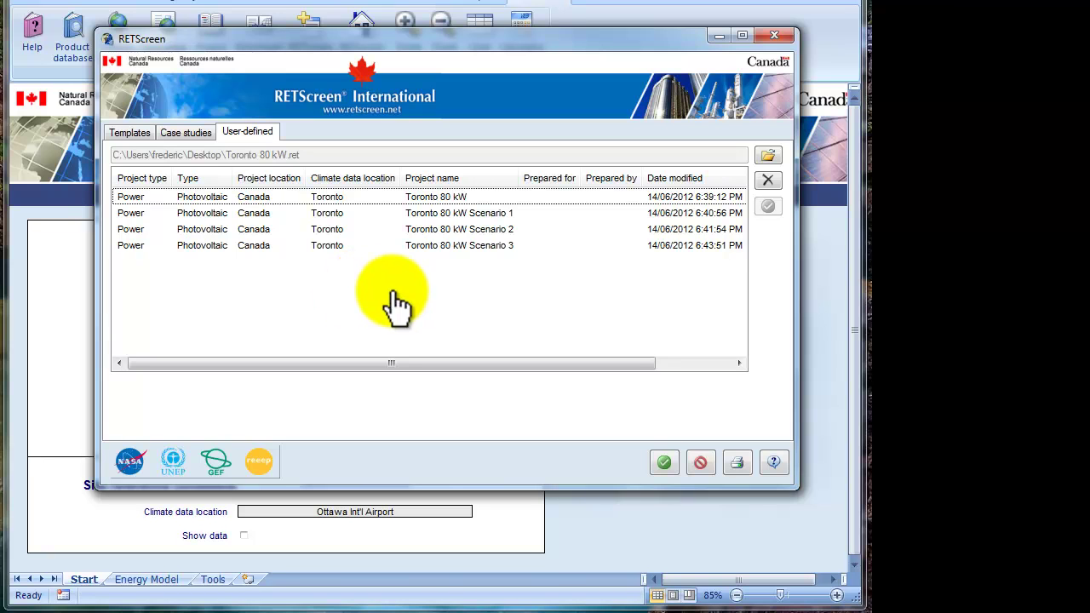
Open the Toronto 80 kW Scenario 3 project and insert a blank worksheet.
{"action": "left_click", "coordinate": [485, 245]}
{"action": "left_click", "coordinate": [664, 463]}
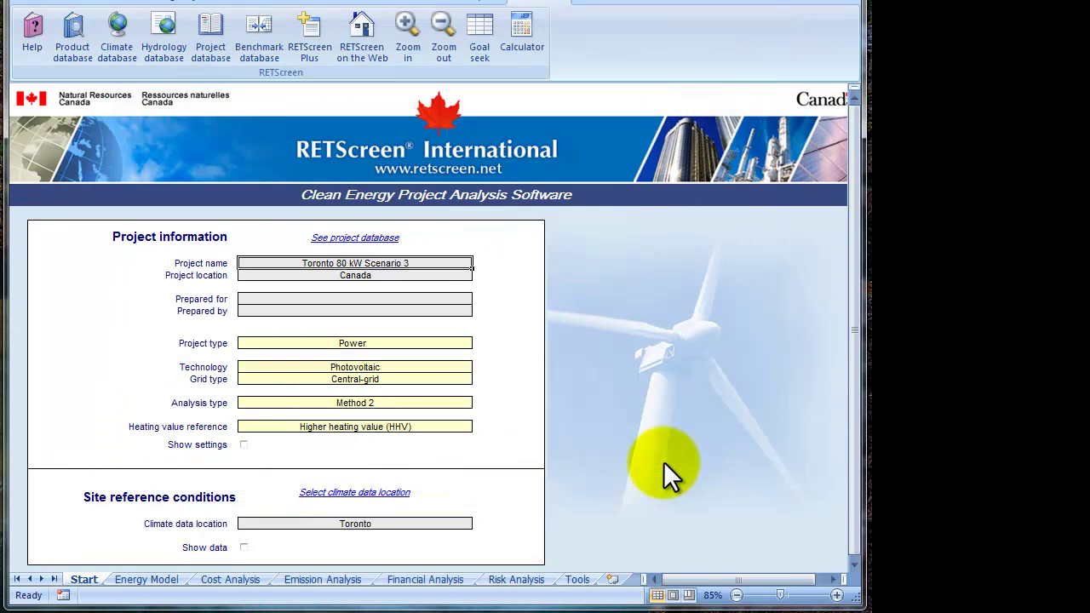
{"action": "left_click", "coordinate": [614, 579]}
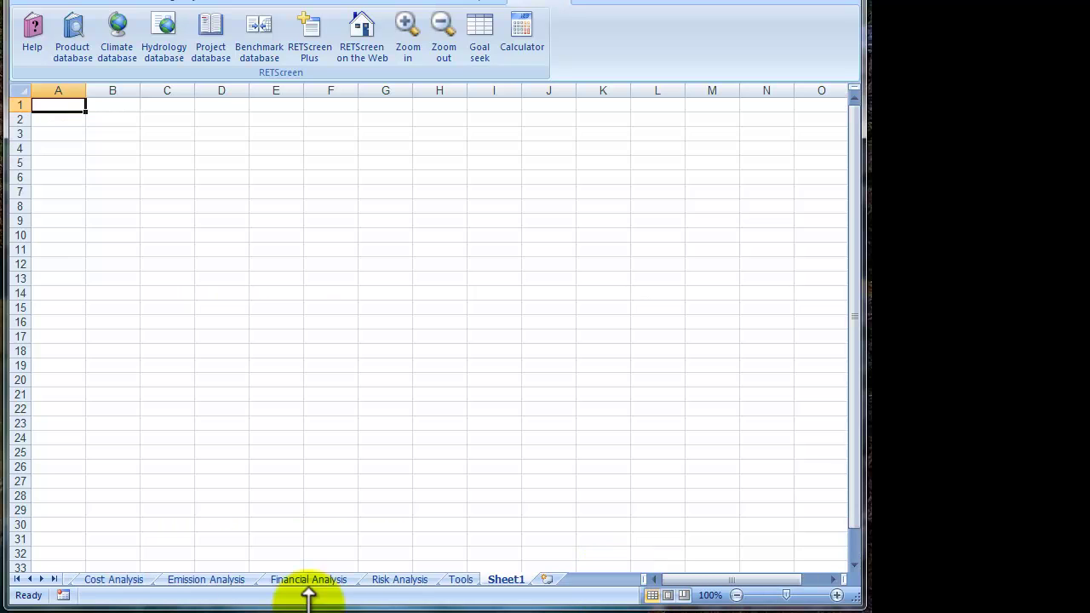
Review the Cost Analysis sheet, selecting the $20,000 development cost.
{"action": "left_click", "coordinate": [18, 580]}
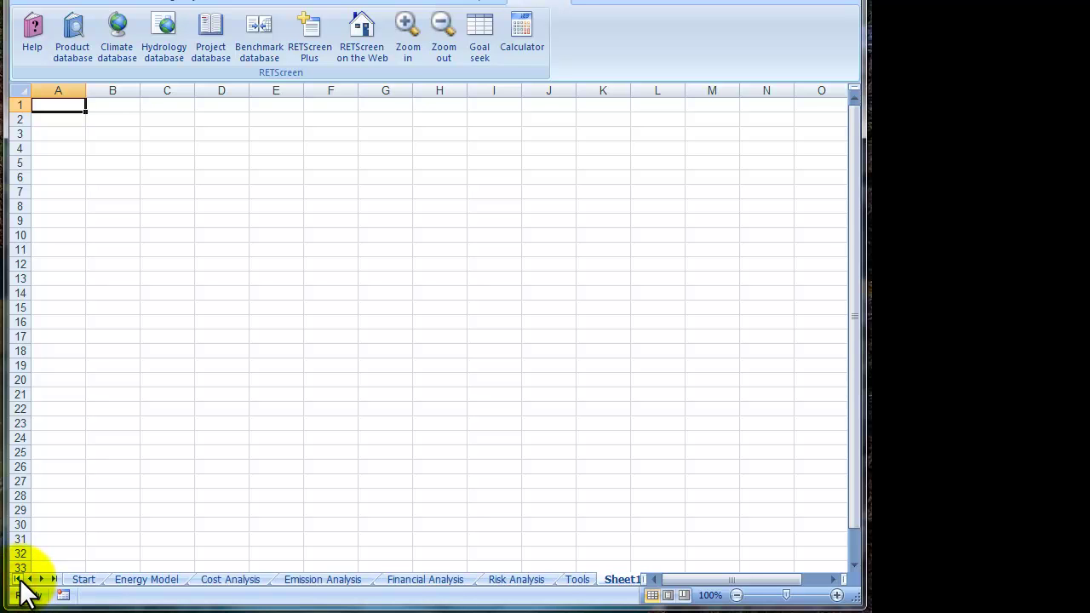
{"action": "left_click", "coordinate": [82, 579]}
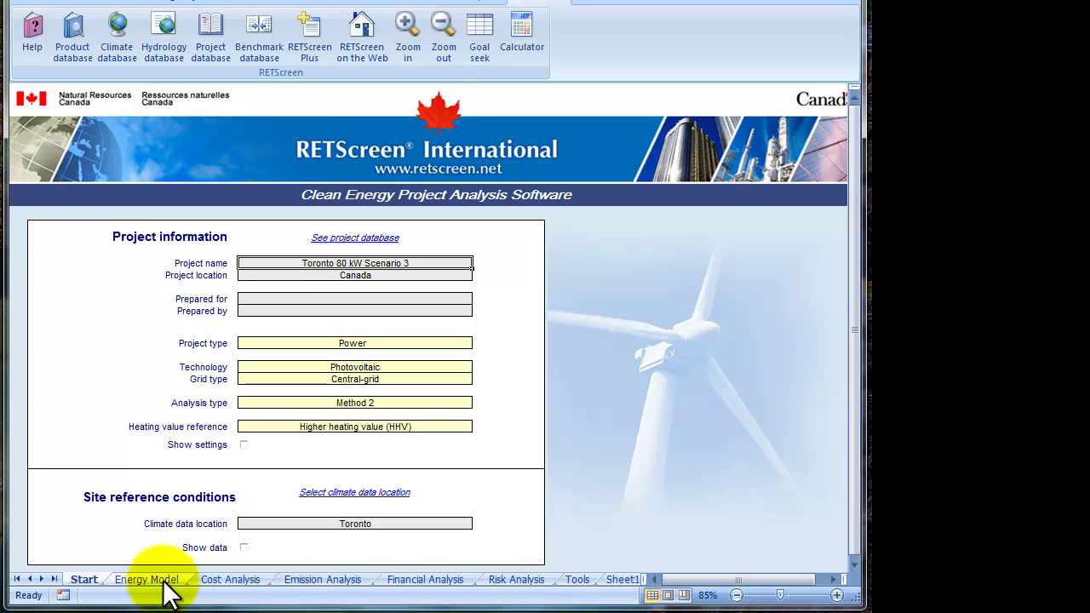
{"action": "left_click", "coordinate": [248, 580]}
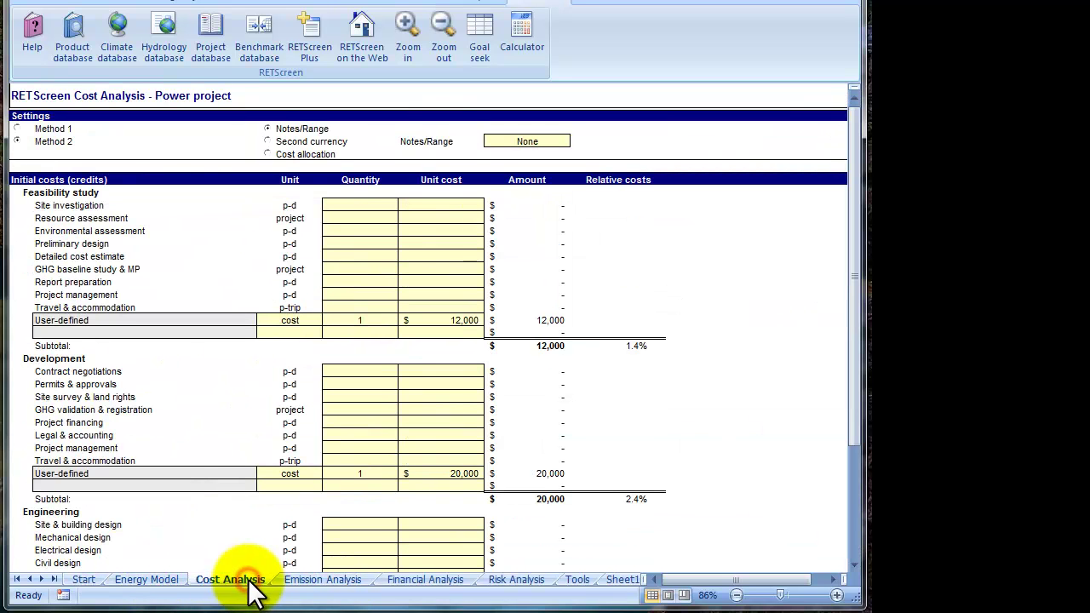
{"action": "left_click", "coordinate": [449, 474]}
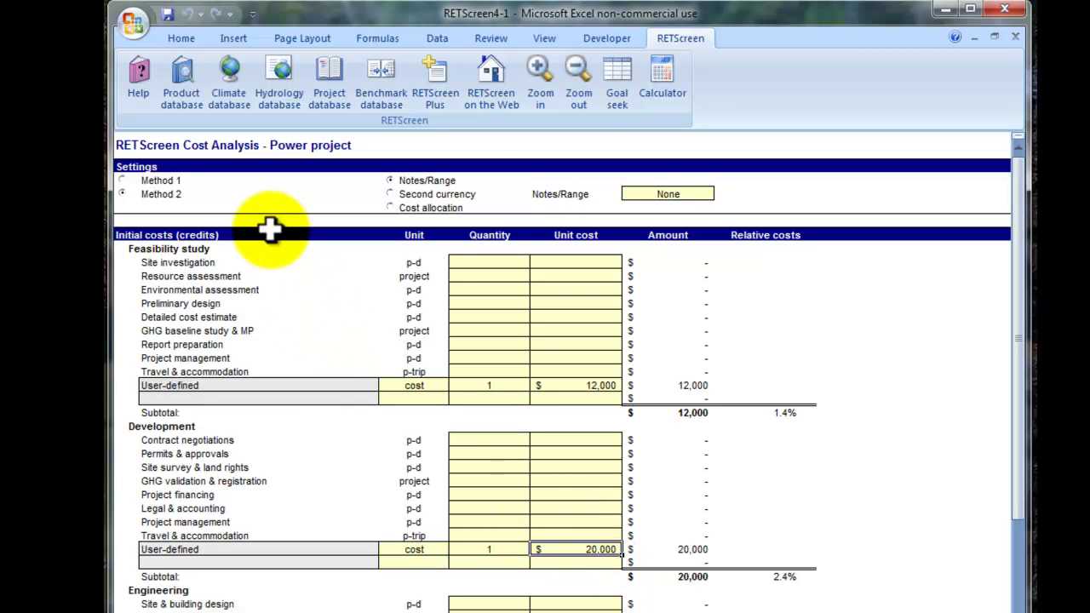
Open Toronto 80 kW Scenario 2.xlsm as a Microsoft Excel workbook from the Recently Changed list.
{"action": "left_click", "coordinate": [134, 24]}
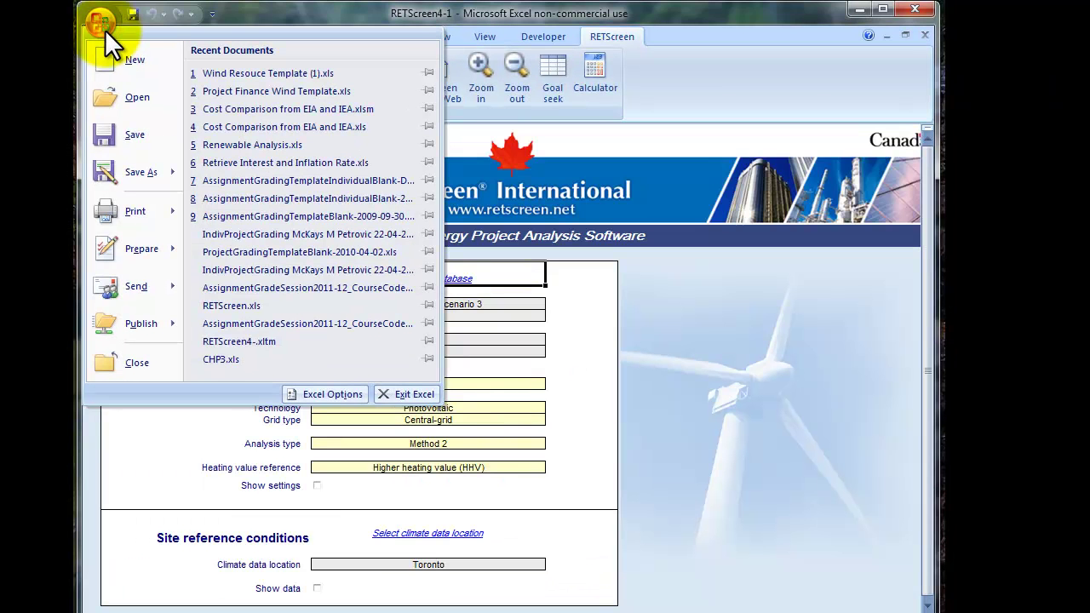
{"action": "left_click", "coordinate": [116, 96]}
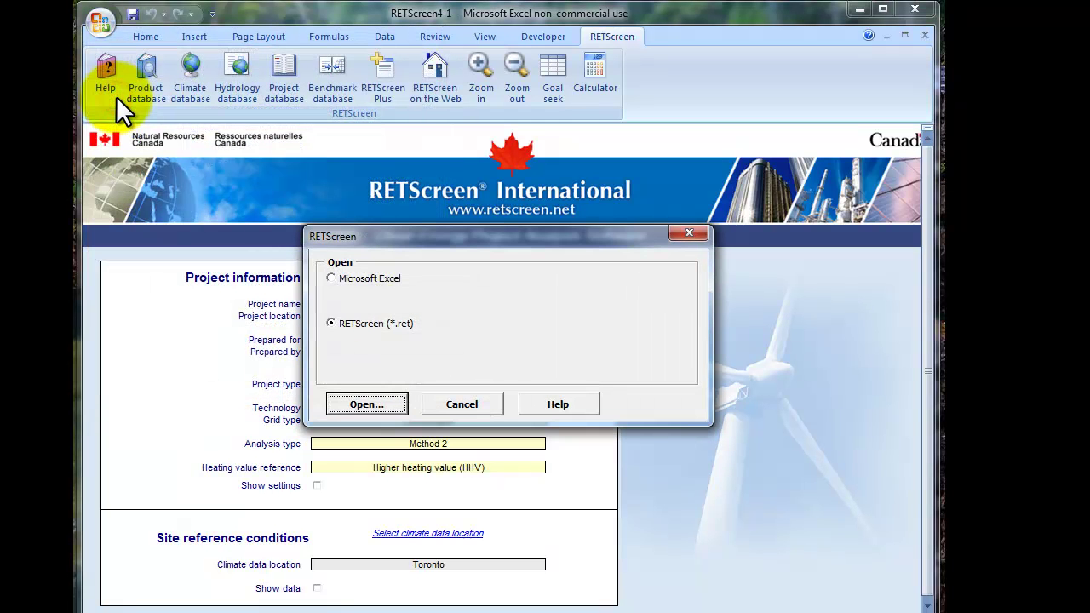
{"action": "left_click", "coordinate": [331, 278]}
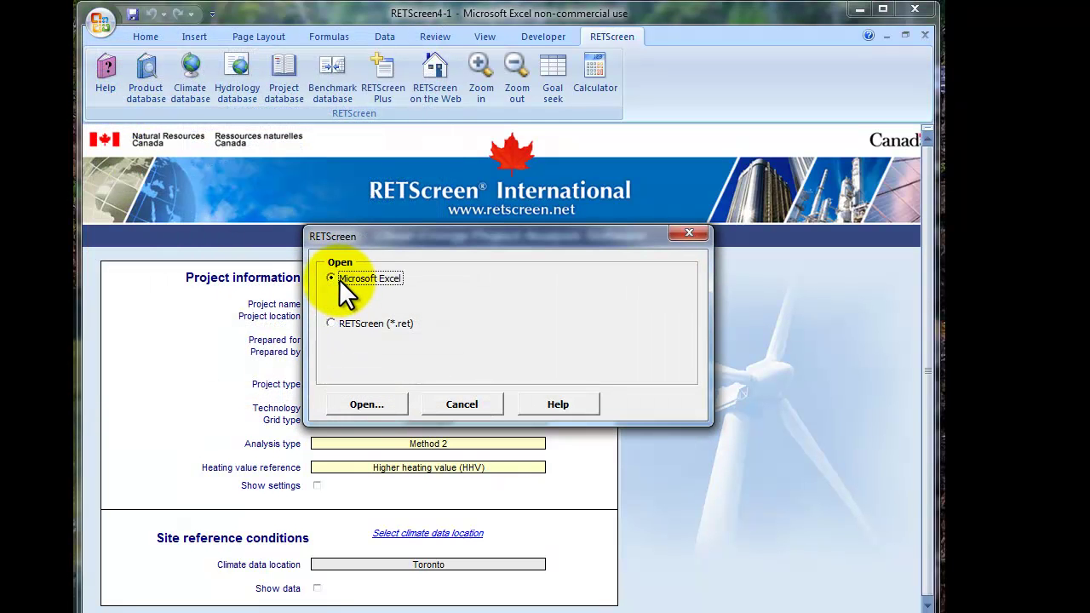
{"action": "left_click", "coordinate": [366, 404]}
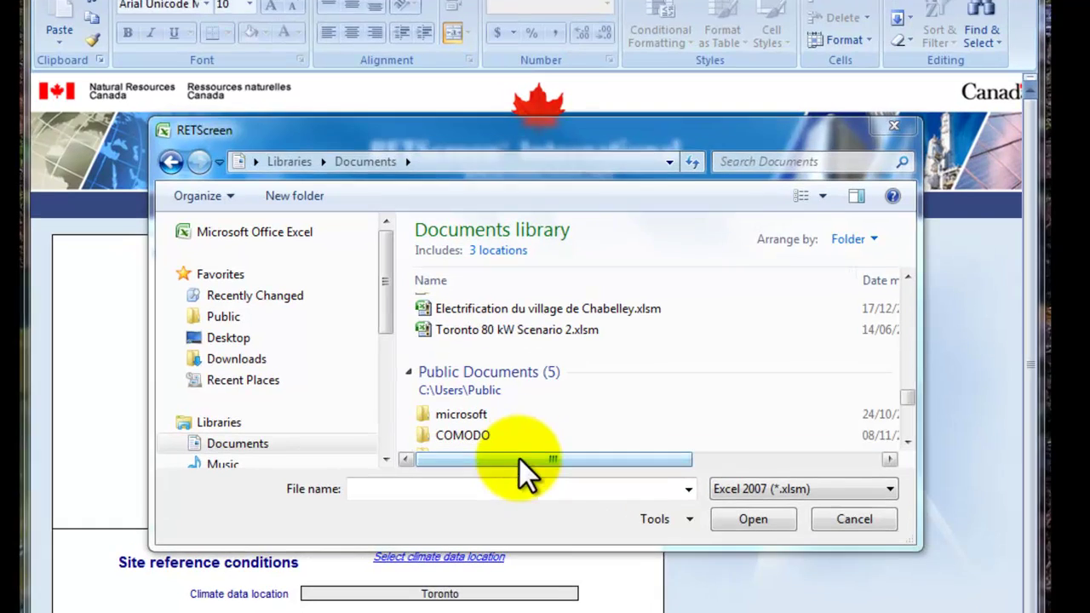
{"action": "left_click", "coordinate": [532, 332]}
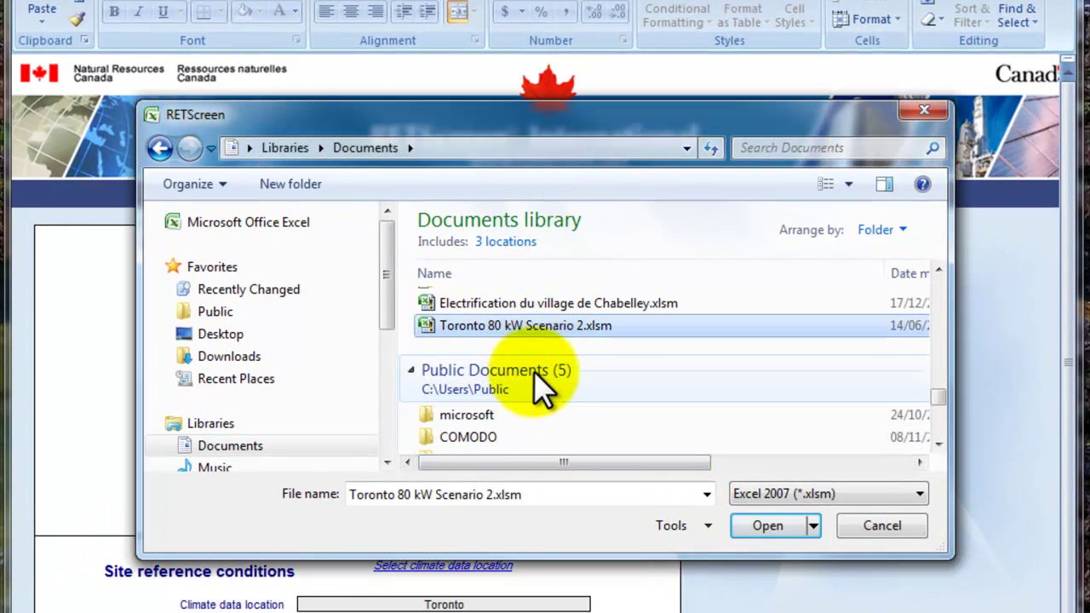
{"action": "left_click", "coordinate": [271, 290]}
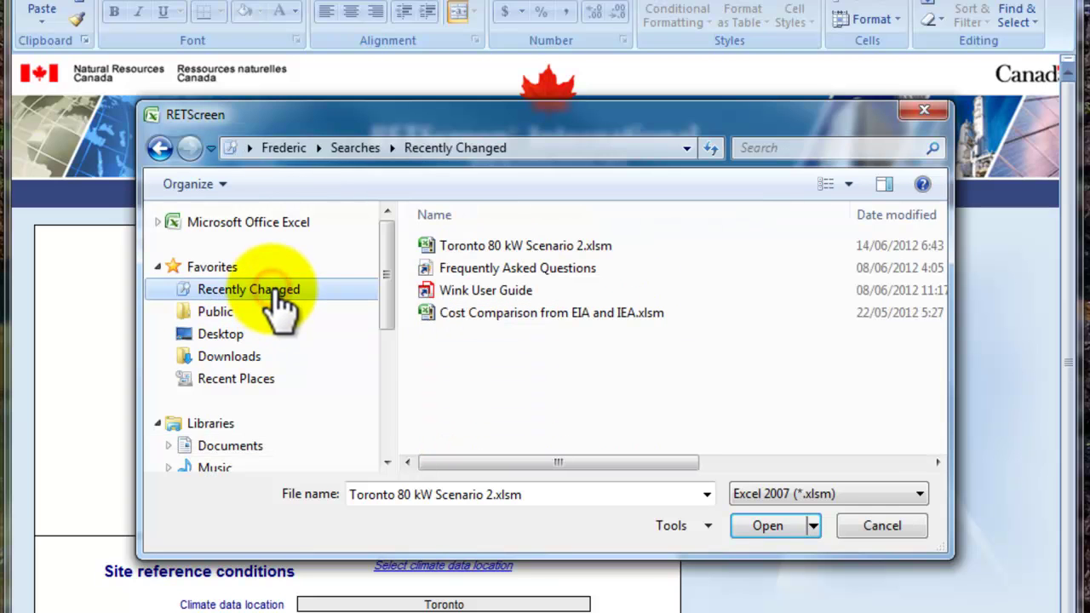
{"action": "left_click", "coordinate": [464, 244]}
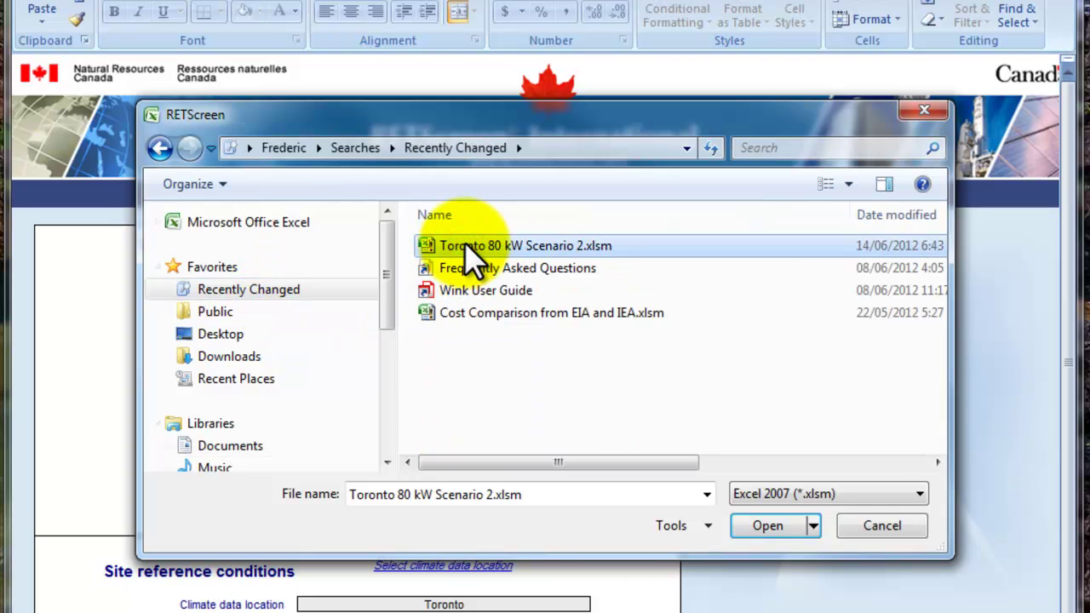
{"action": "left_click", "coordinate": [768, 525]}
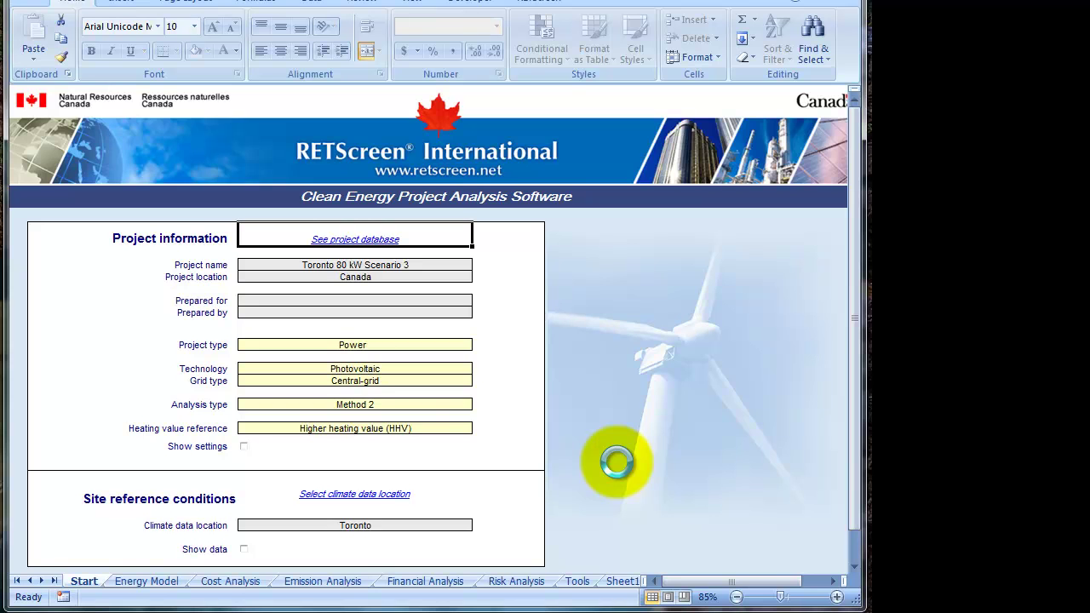
Check Sheet1's Annual Savings of 84596.89, dismiss the security warning, and view the Energy Model sheet.
{"action": "left_click", "coordinate": [620, 580]}
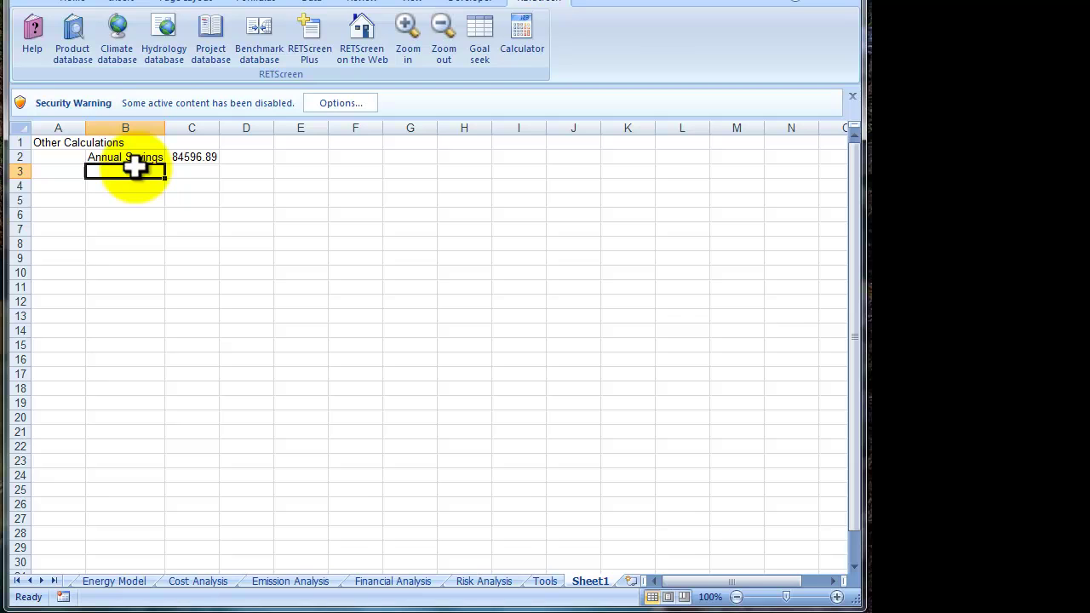
{"action": "left_click", "coordinate": [853, 97]}
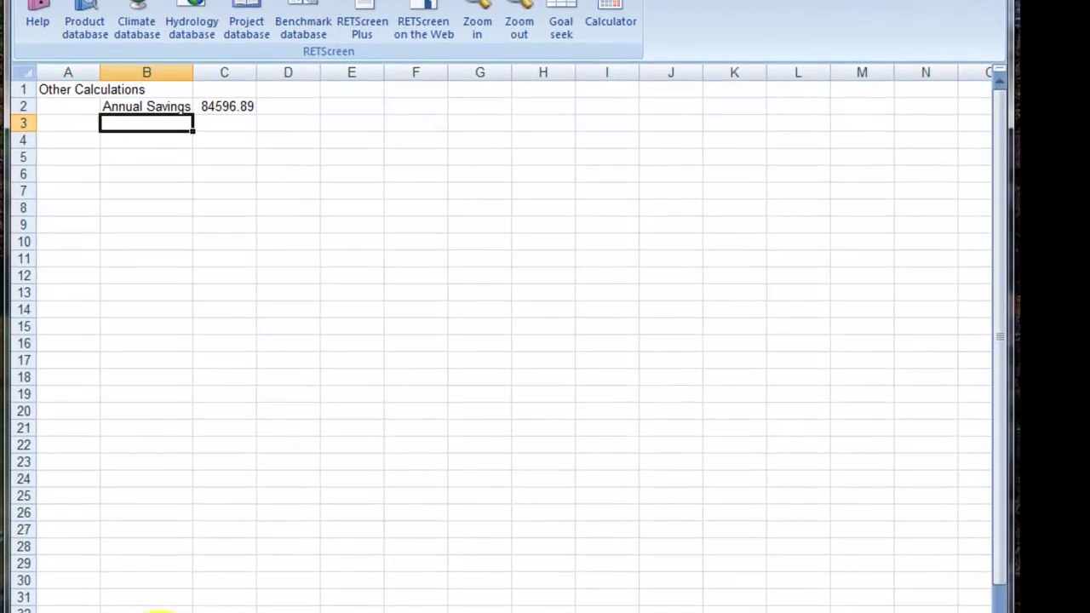
{"action": "left_click", "coordinate": [120, 581]}
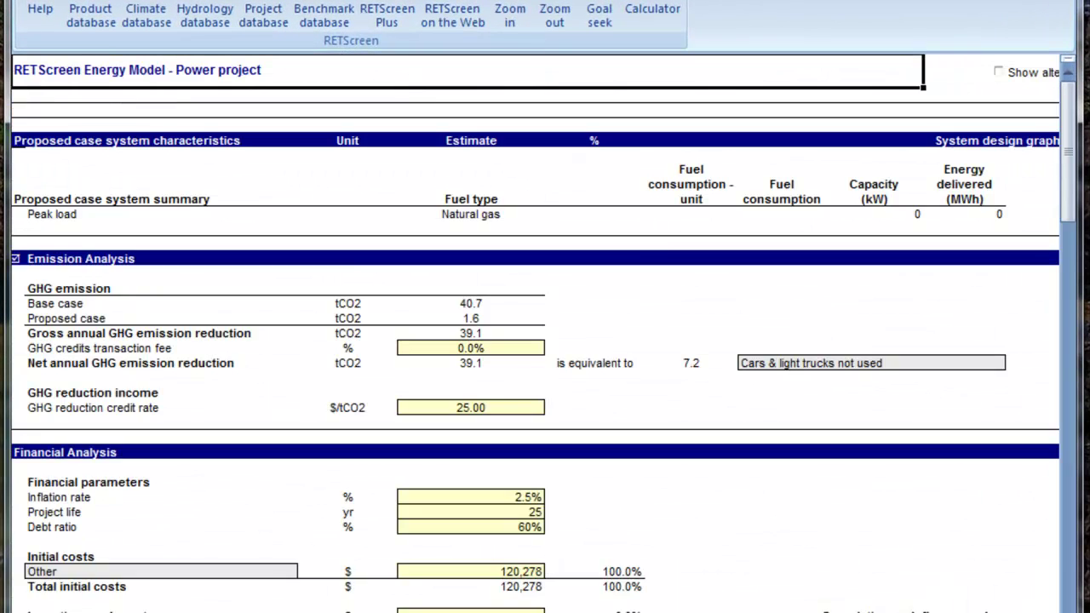
{"action": "left_click", "coordinate": [673, 608]}
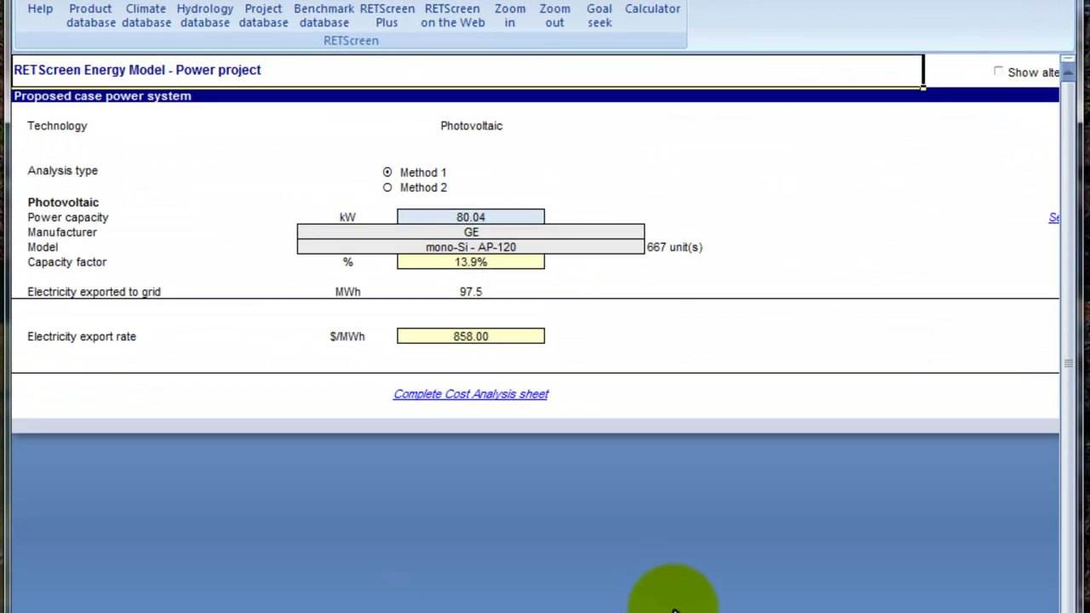